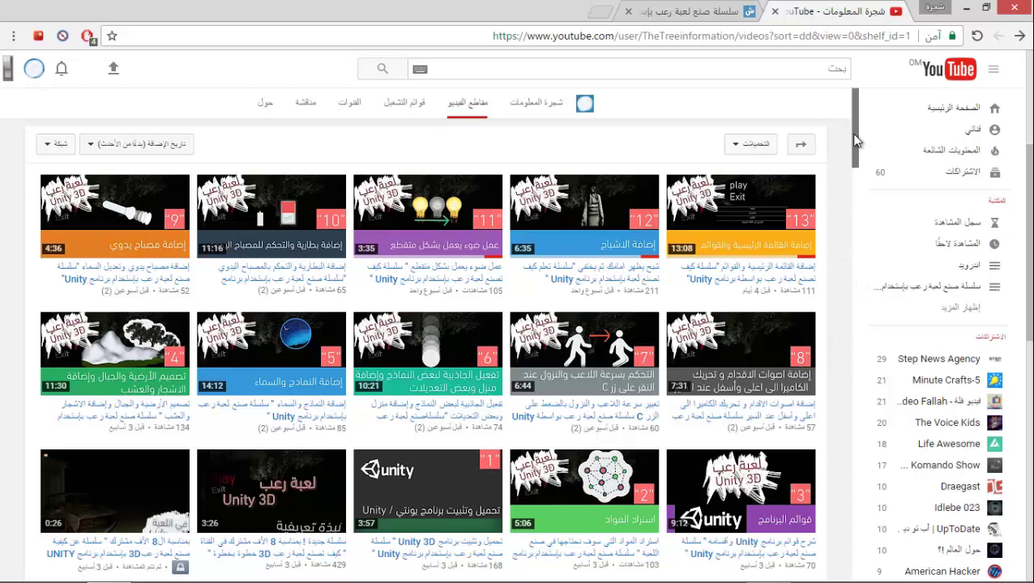
# Scroll the treeinformat.tk Unity page to the EnemySound script and sound downloads, then show the desktop
pyautogui.click(729, 17)
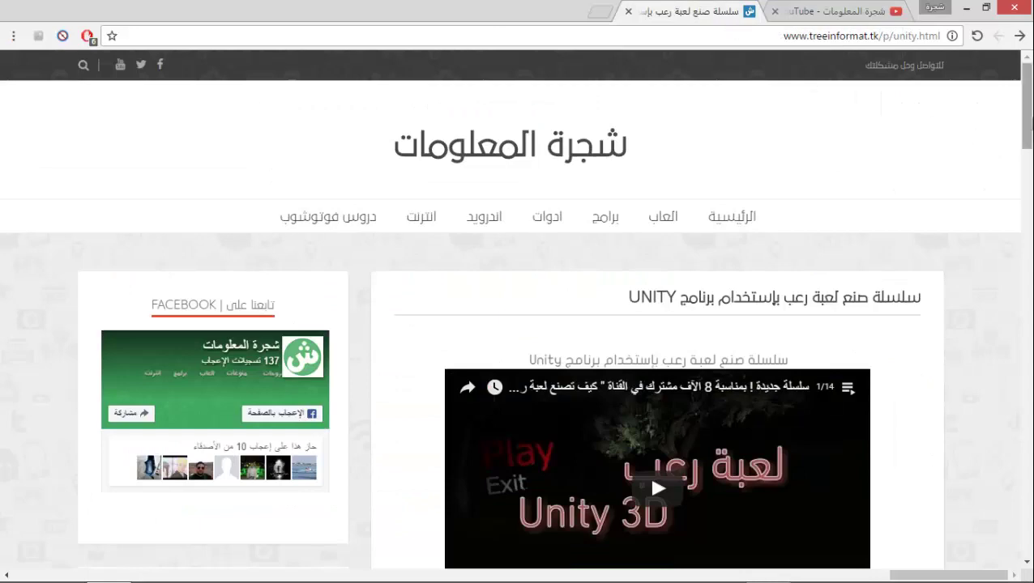
pyautogui.scroll(-5, 648, 471)
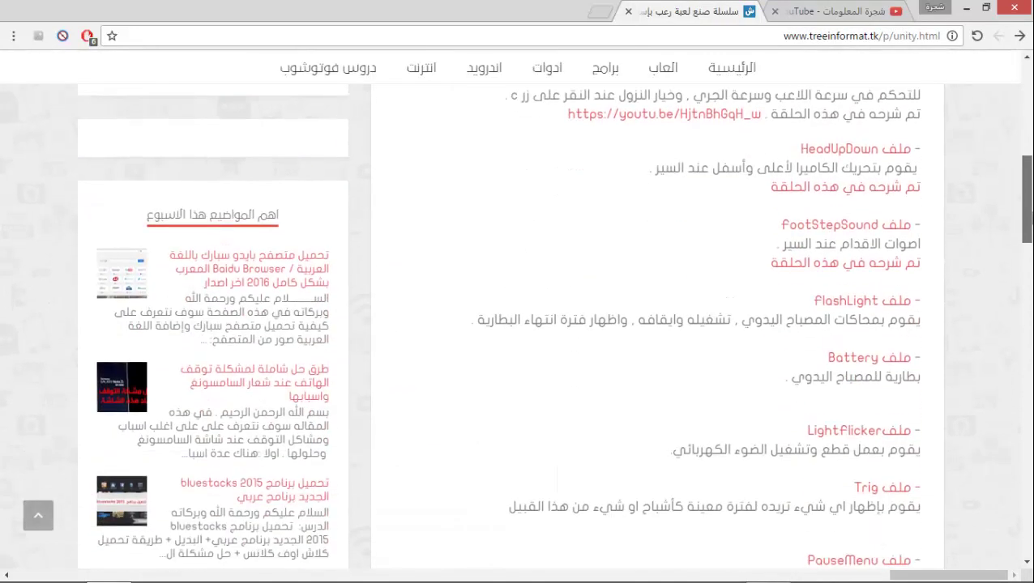
pyautogui.scroll(-2, 649, 472)
pyautogui.scroll(-3, 648, 471)
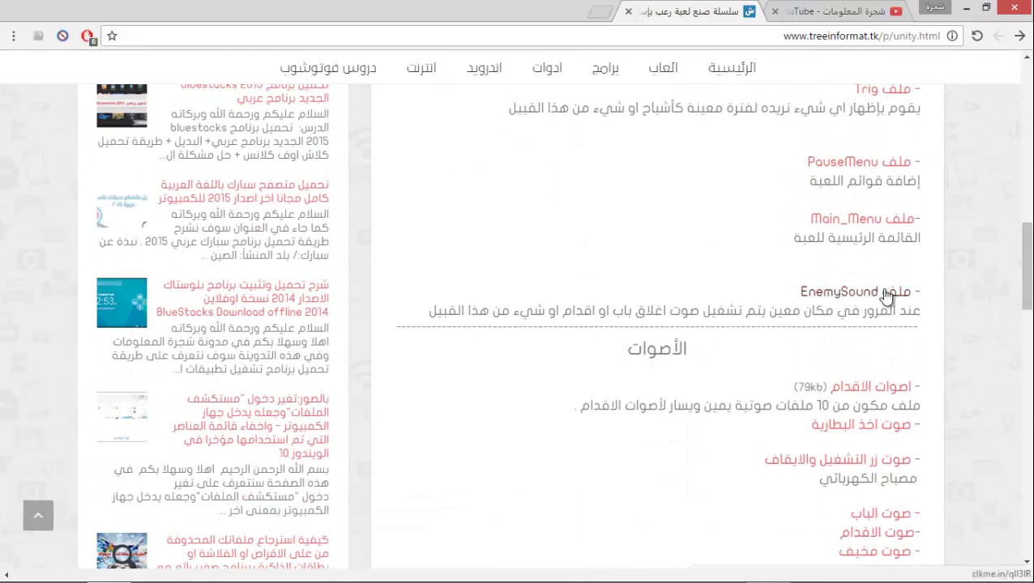
pyautogui.scroll(-3, 889, 331)
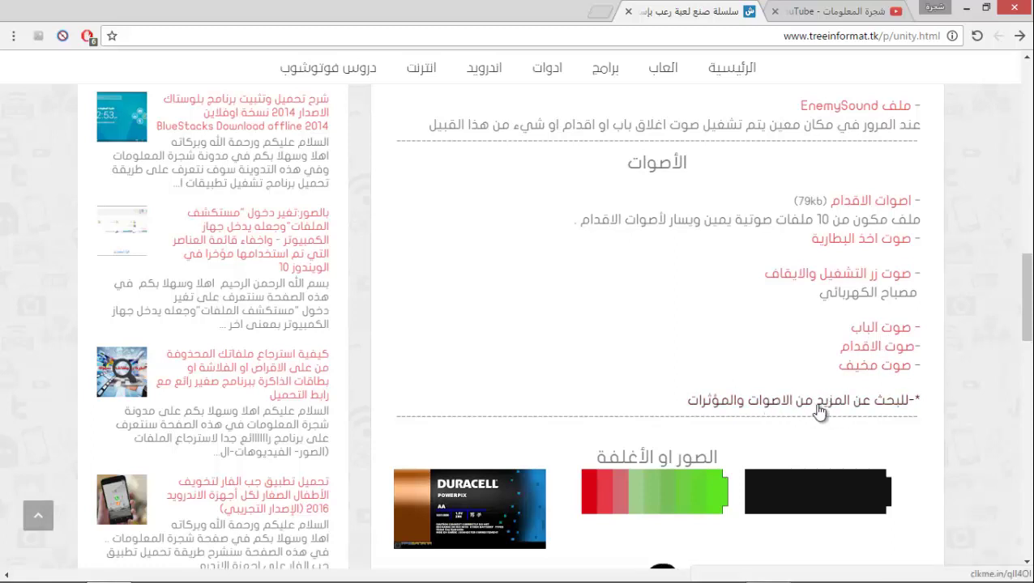
pyautogui.click(1011, 568)
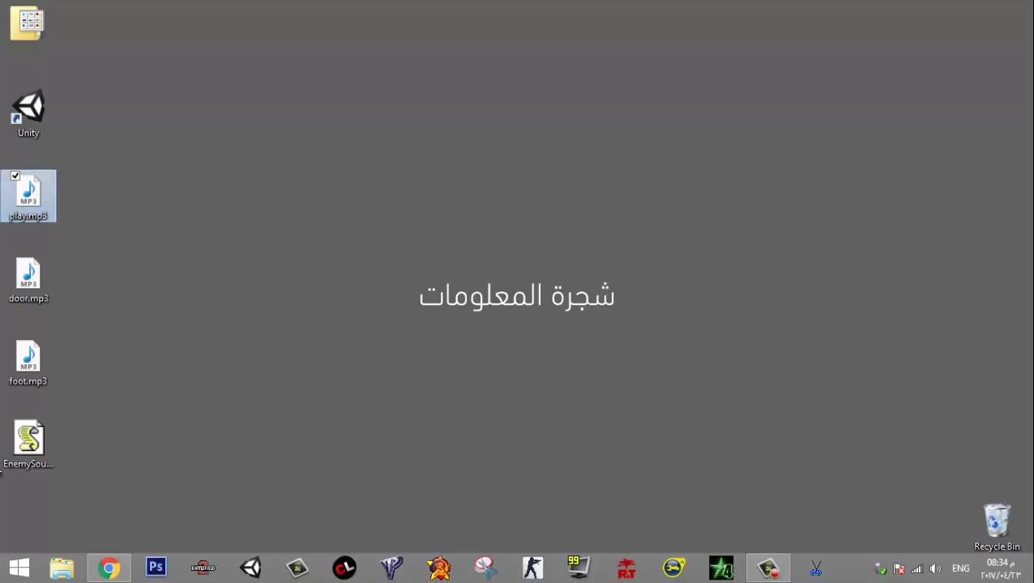
# Select then deselect the desktop mp3 and script files, and launch Unity from the taskbar
pyautogui.moveTo(76, 176); pyautogui.dragTo(78, 409)
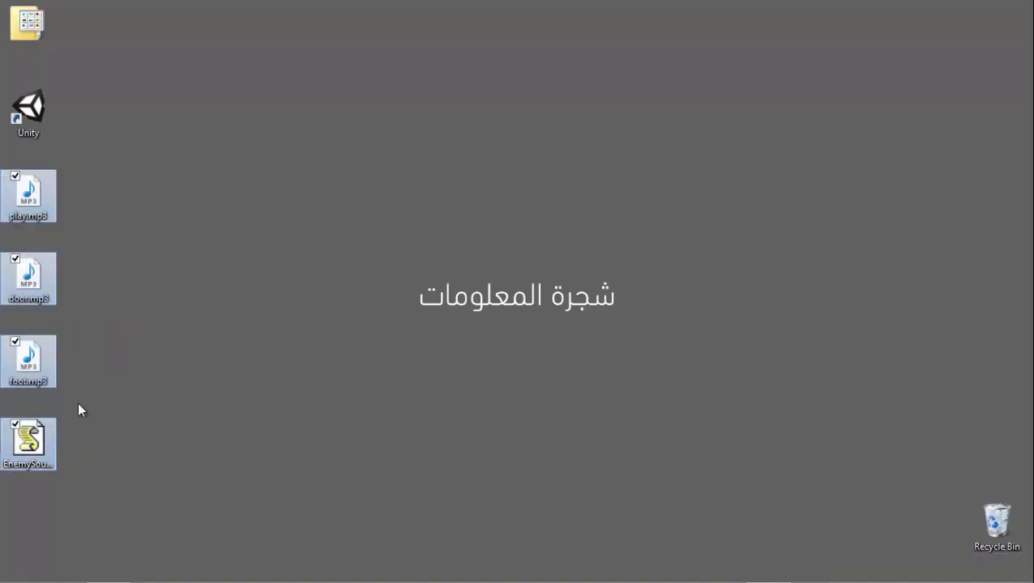
pyautogui.click(132, 351)
pyautogui.click(247, 567)
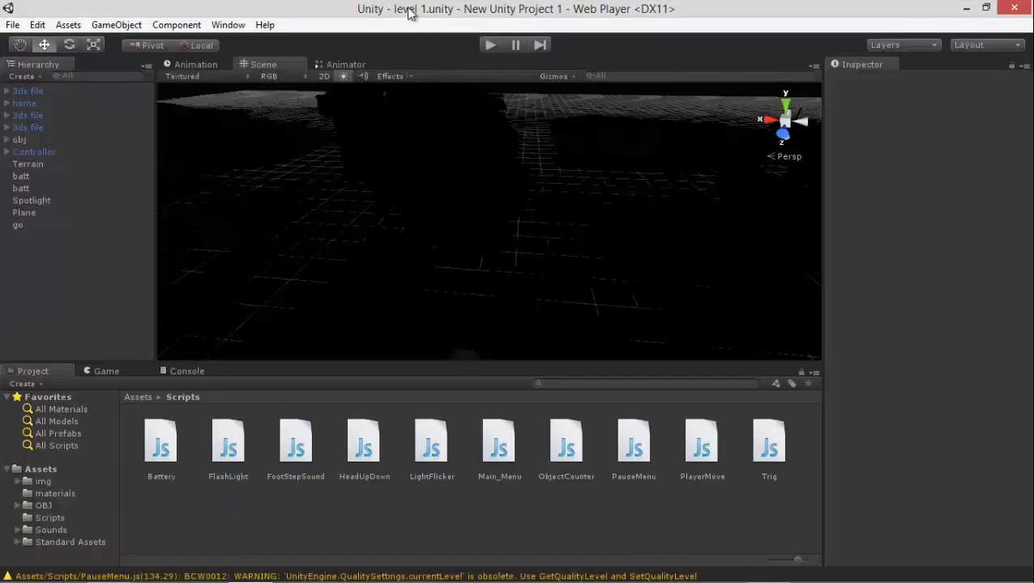
# Drag EnemySound.js from the desktop into the Project panel's Assets
pyautogui.moveTo(409, 13); pyautogui.dragTo(581, 27)
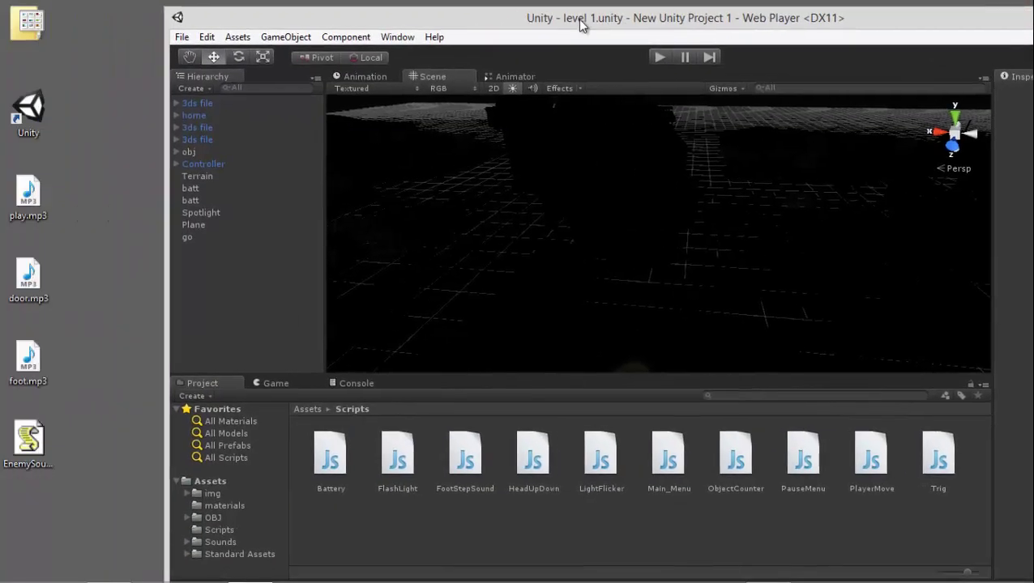
pyautogui.moveTo(28, 442); pyautogui.dragTo(475, 528)
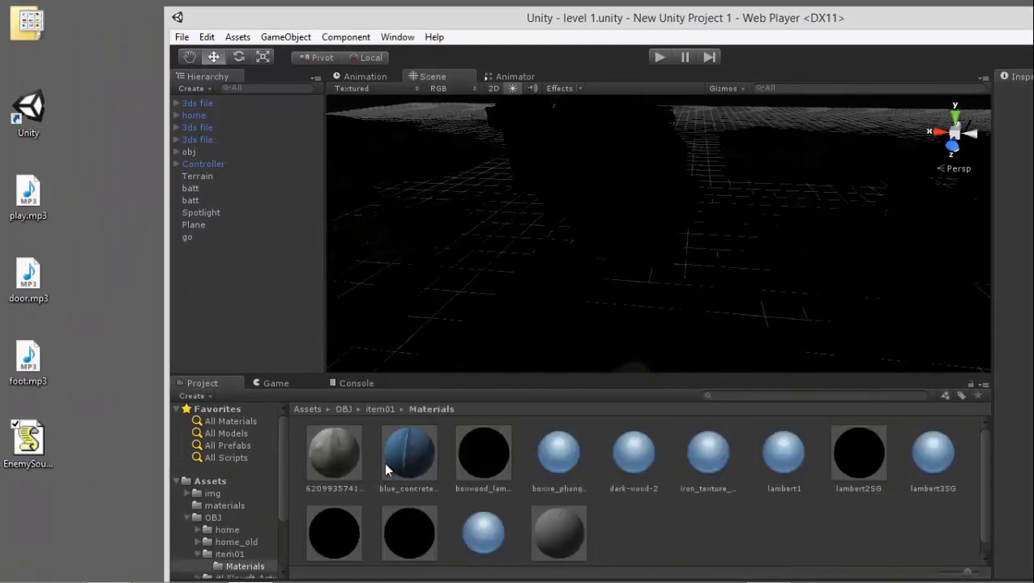
pyautogui.click(187, 518)
pyautogui.click(210, 506)
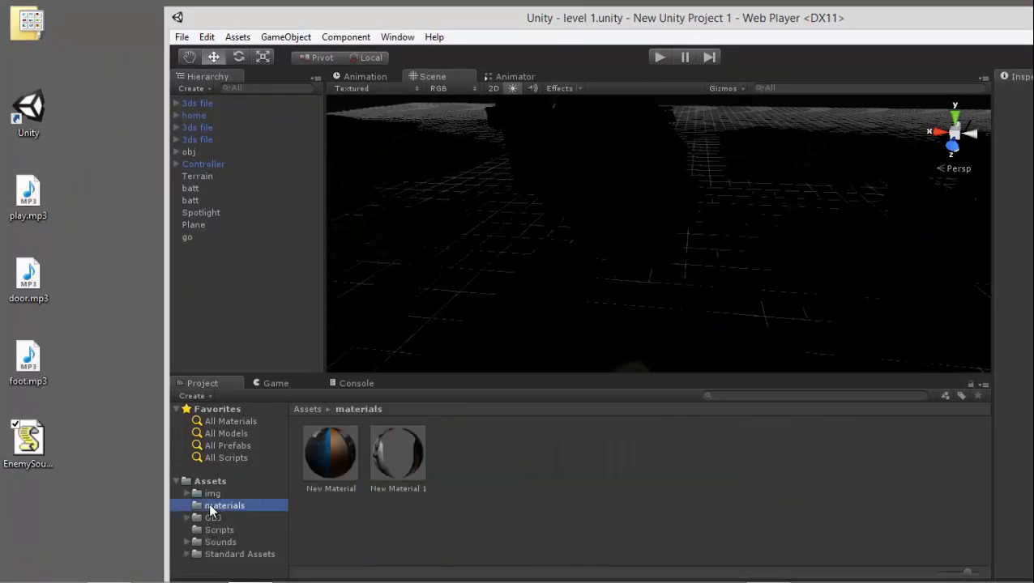
pyautogui.click(212, 482)
# Maximize Unity, open Assets > Scripts and inspect the EnemySound script's code
pyautogui.press('super+Up')
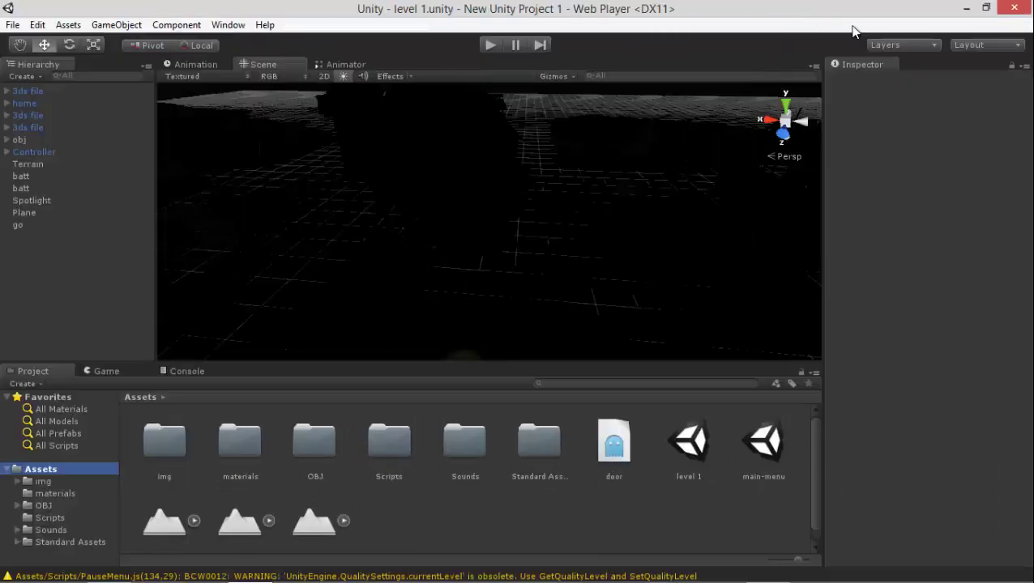
pyautogui.click(341, 65)
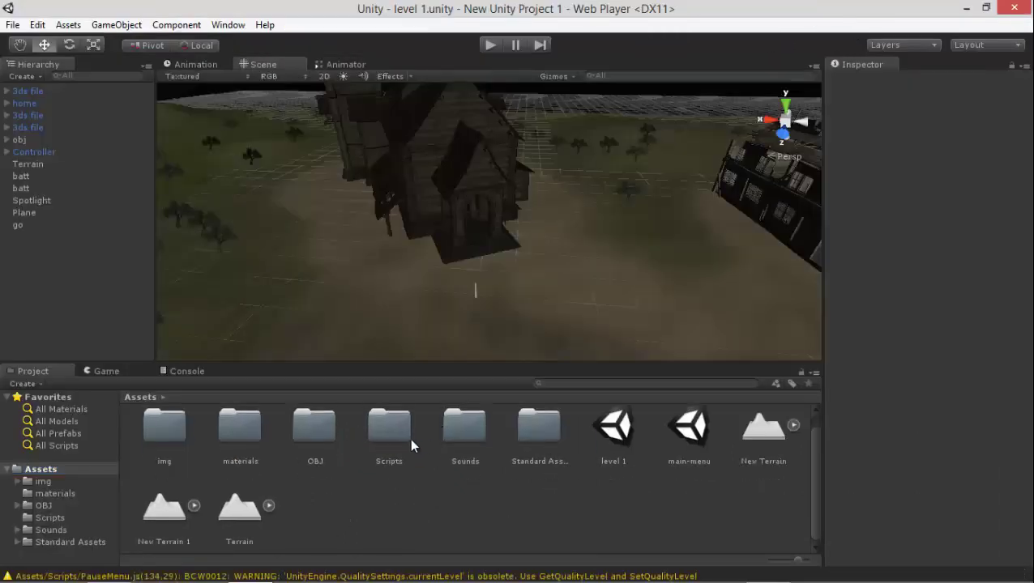
pyautogui.click(409, 444)
pyautogui.doubleClick(413, 454)
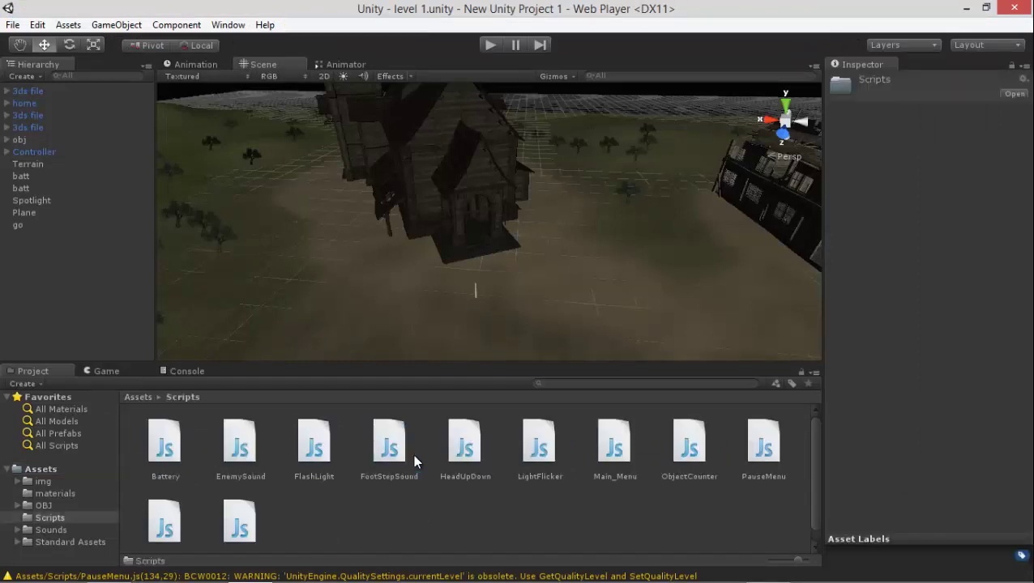
pyautogui.click(240, 449)
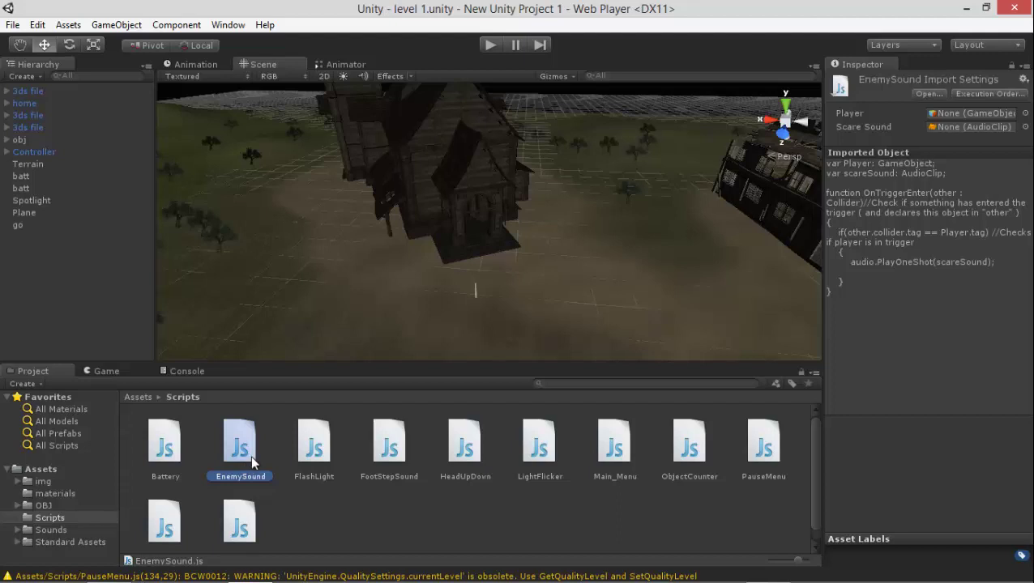
pyautogui.click(73, 307)
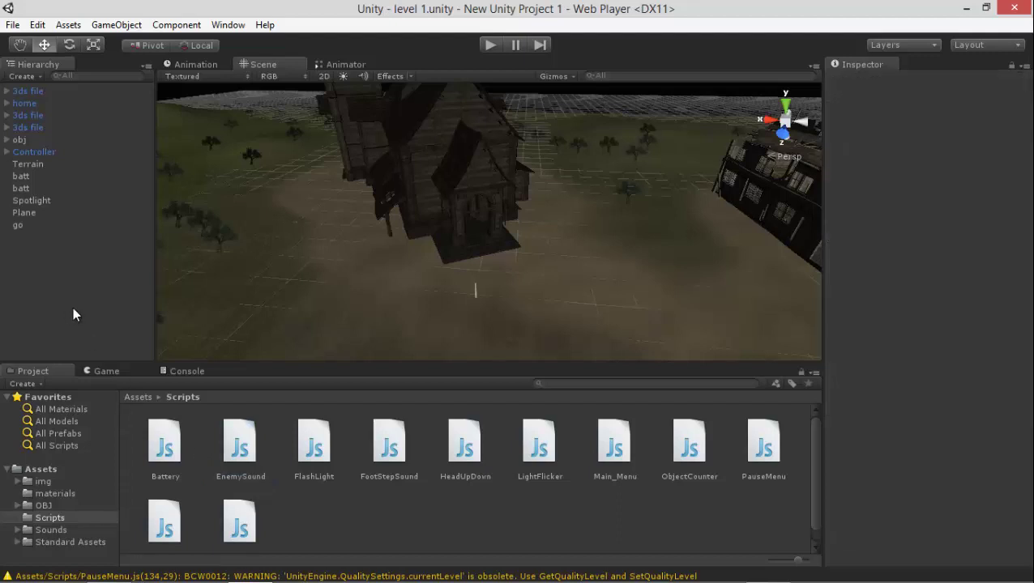
pyautogui.click(36, 74)
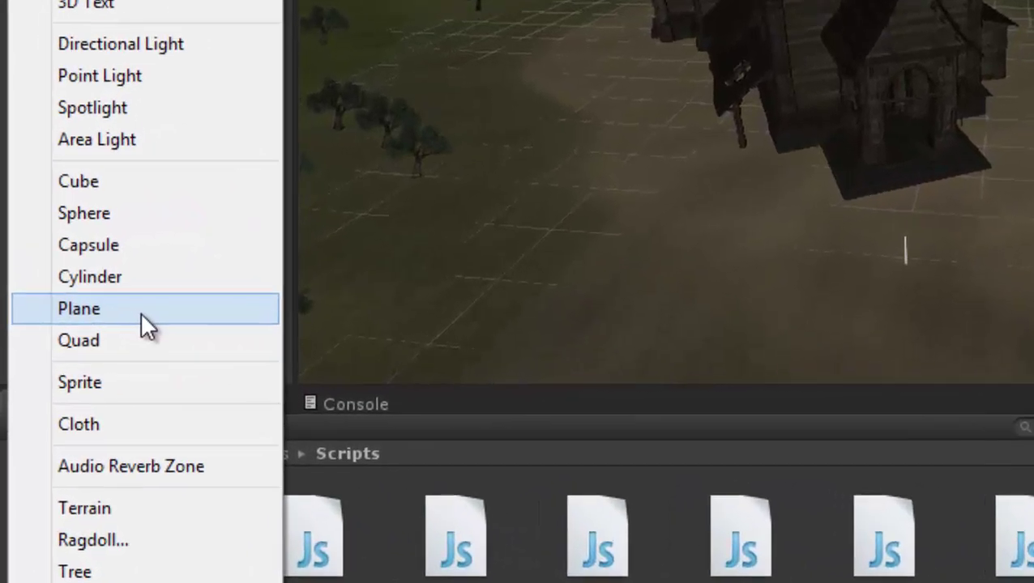
# Add a Plane, rotate it upright, and move it onto the house wall
pyautogui.click(141, 312)
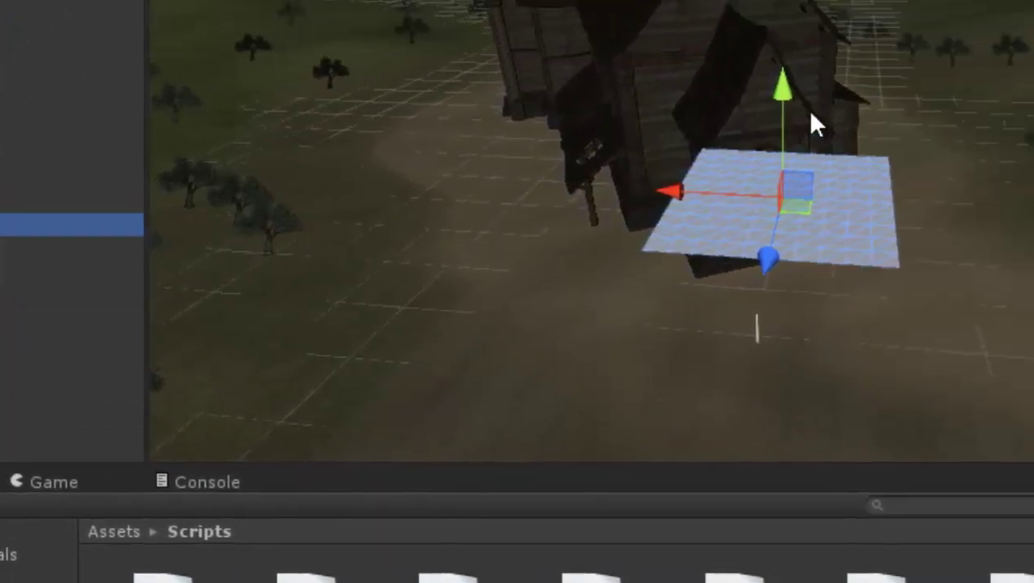
pyautogui.press('e')
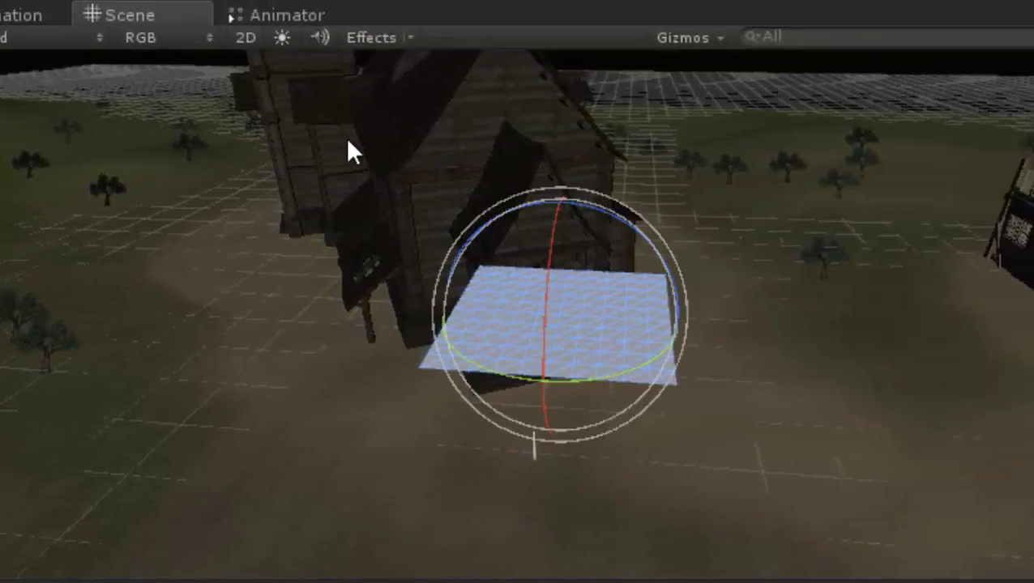
pyautogui.moveTo(565, 235); pyautogui.dragTo(416, 465)
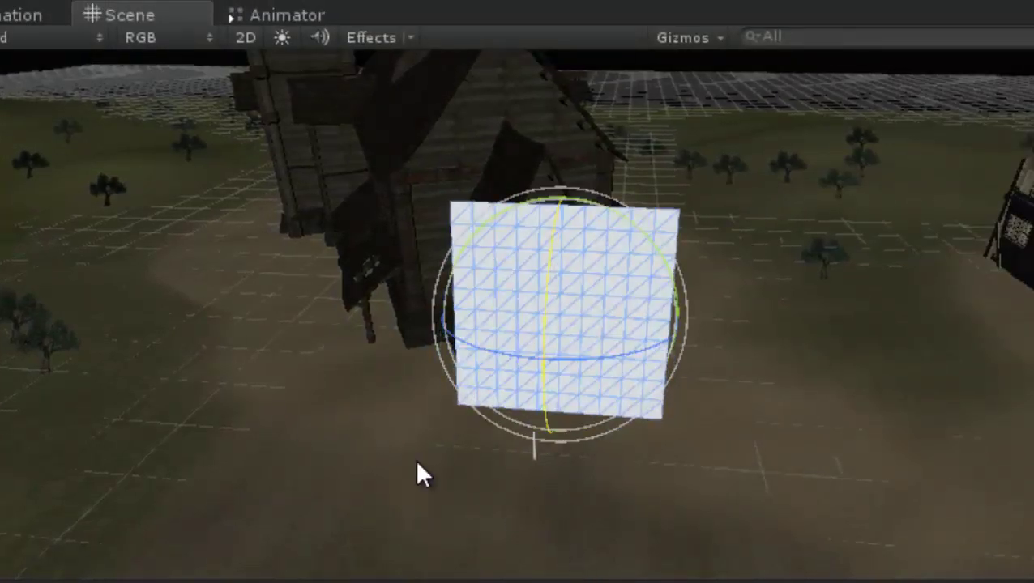
pyautogui.press('w')
pyautogui.moveTo(565, 358); pyautogui.dragTo(567, 571)
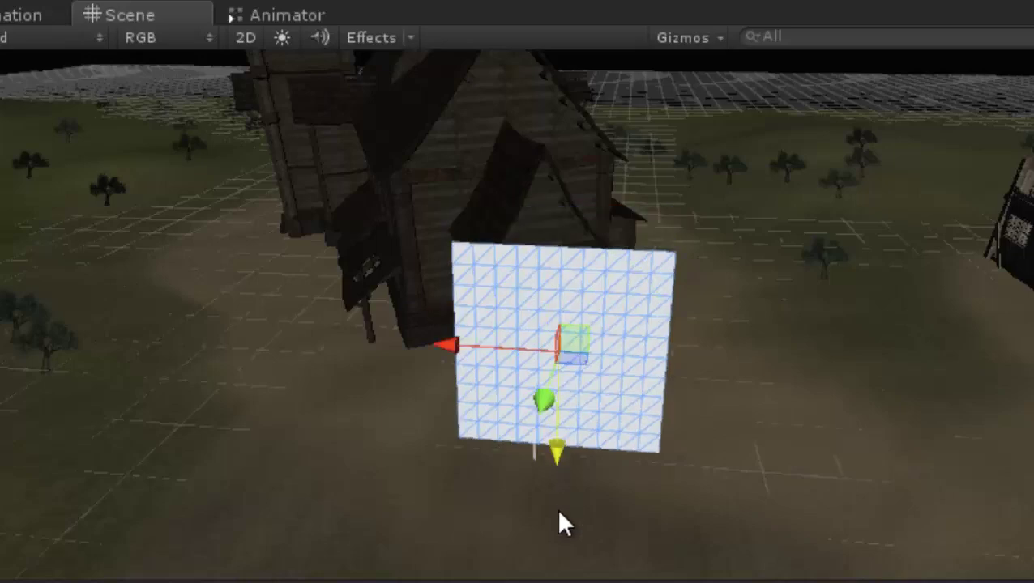
pyautogui.moveTo(766, 473)
pyautogui.mouseDown(button='right')
pyautogui.moveTo(759, 396)
pyautogui.moveTo(387, 272)
pyautogui.mouseUp(button='right')
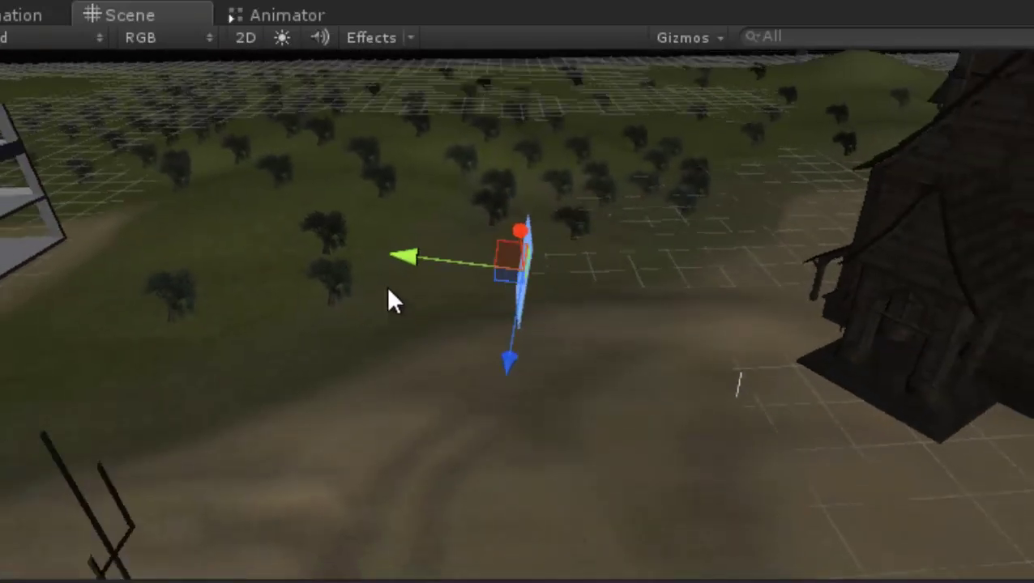
pyautogui.moveTo(387, 273)
pyautogui.mouseDown()
pyautogui.moveTo(873, 375)
pyautogui.moveTo(857, 455)
pyautogui.mouseUp()
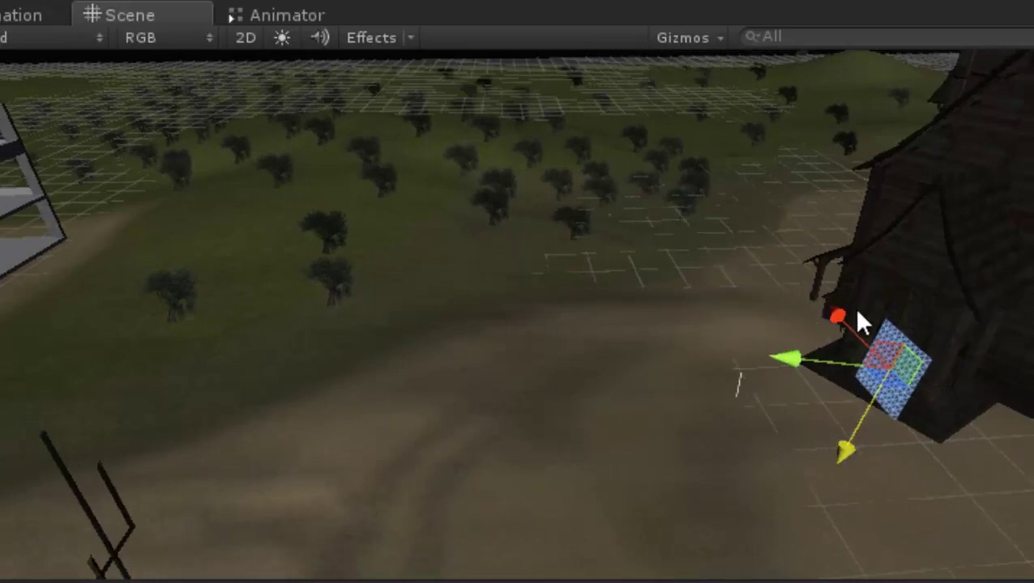
pyautogui.press('f')
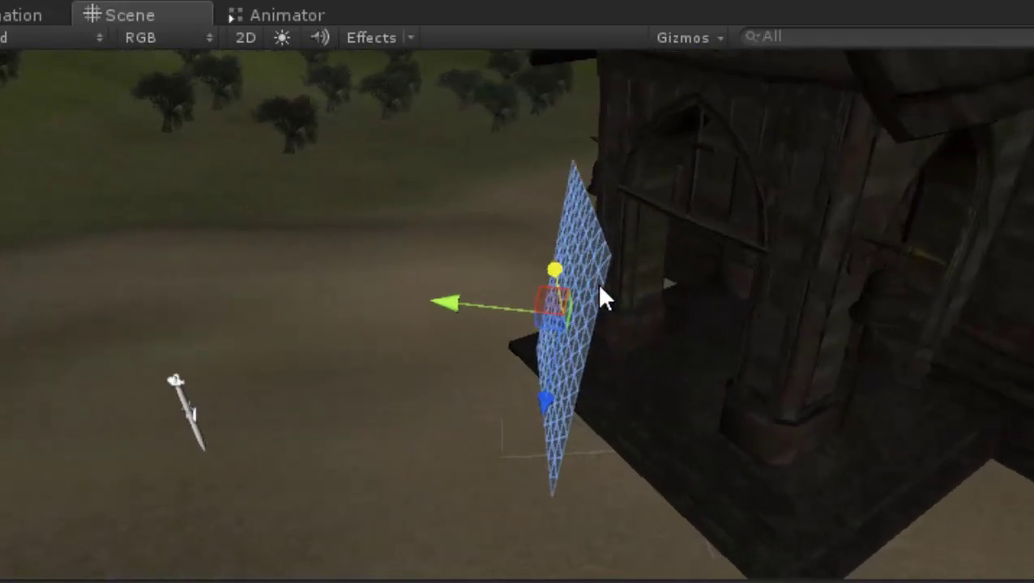
# Lower the plane, turn it about its vertical axis, and push it into the house
pyautogui.moveTo(538, 438); pyautogui.dragTo(541, 519)
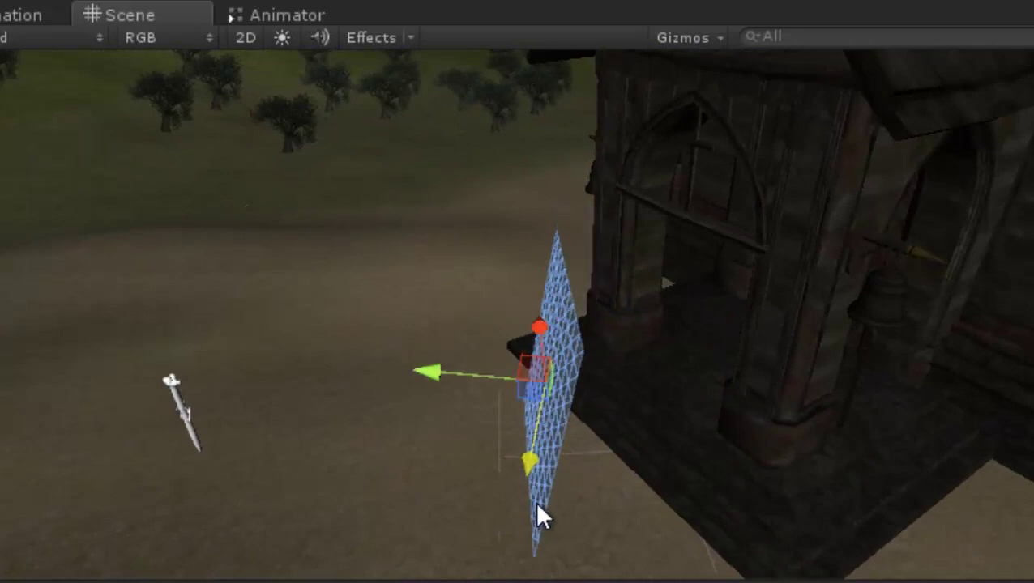
pyautogui.press('f')
pyautogui.press('e')
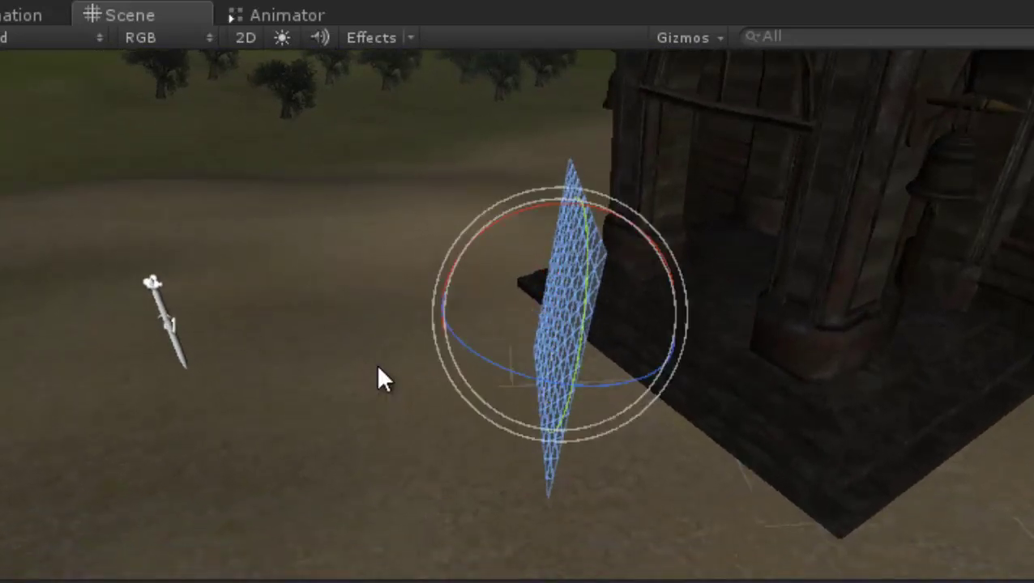
pyautogui.moveTo(663, 375); pyautogui.dragTo(729, 369)
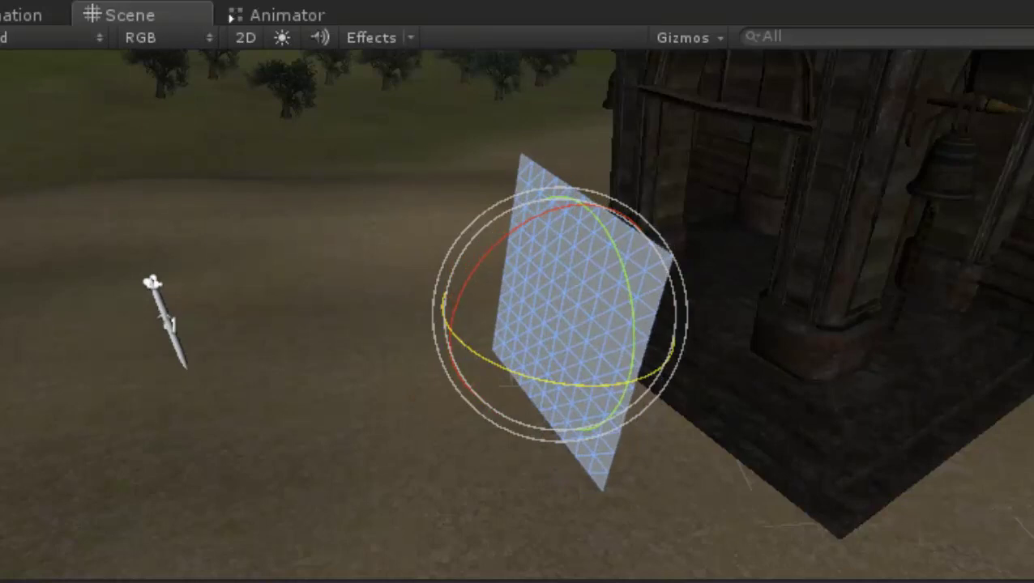
pyautogui.press('w')
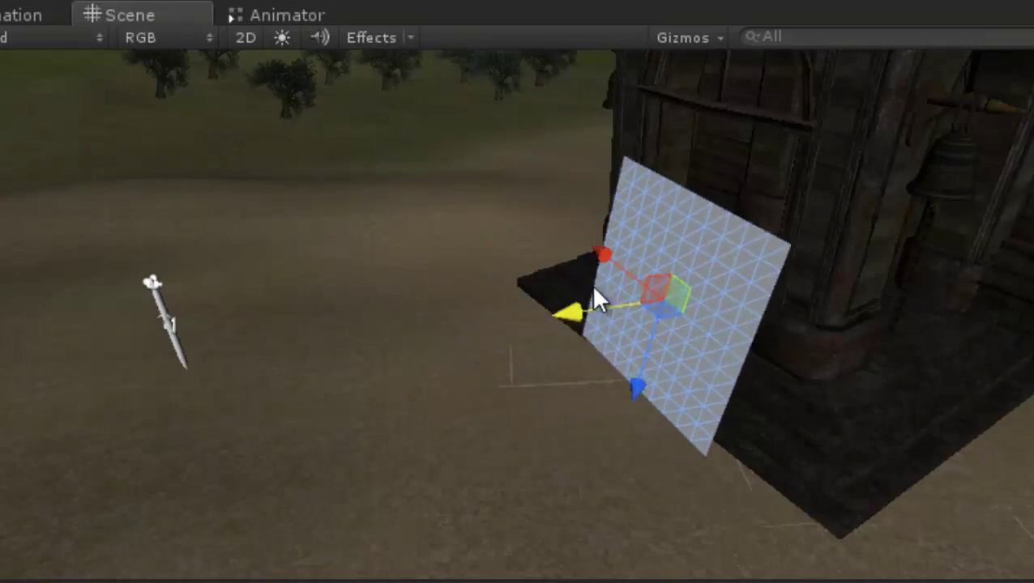
pyautogui.moveTo(463, 340)
pyautogui.mouseDown()
pyautogui.moveTo(644, 265)
pyautogui.moveTo(487, 266)
pyautogui.moveTo(466, 318)
pyautogui.moveTo(691, 231)
pyautogui.moveTo(708, 235)
pyautogui.moveTo(692, 231)
pyautogui.moveTo(577, 274)
pyautogui.mouseUp()
pyautogui.press('f')
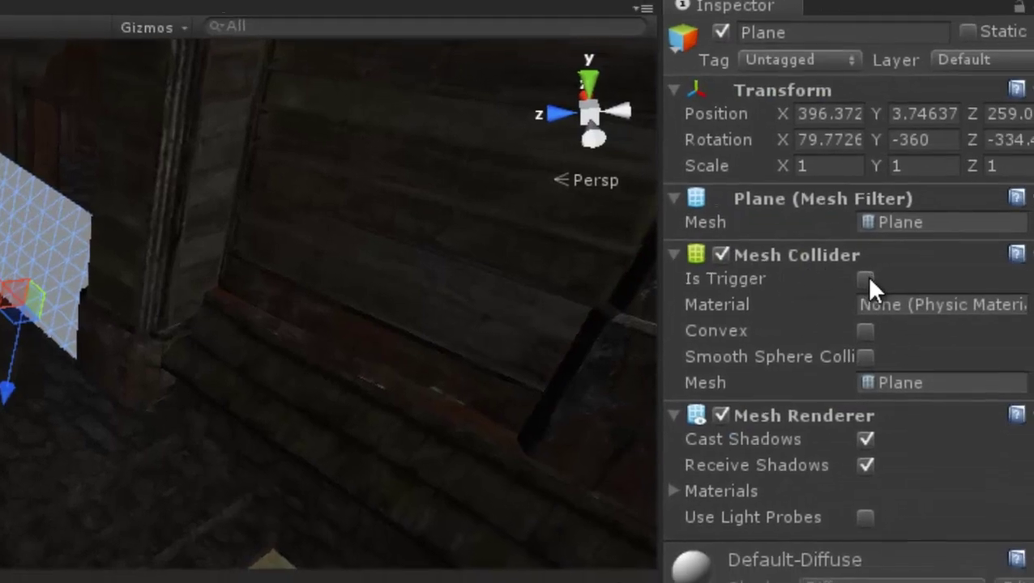
# Tick Is Trigger on the Mesh Collider, disable the Mesh Renderer, and rename the plane 'door'
pyautogui.click(869, 294)
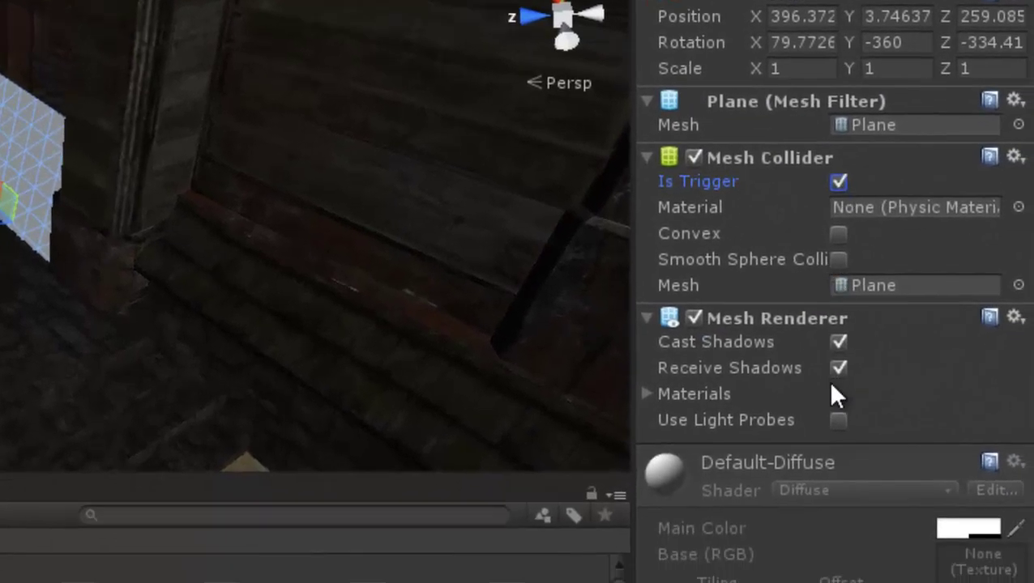
pyautogui.click(696, 319)
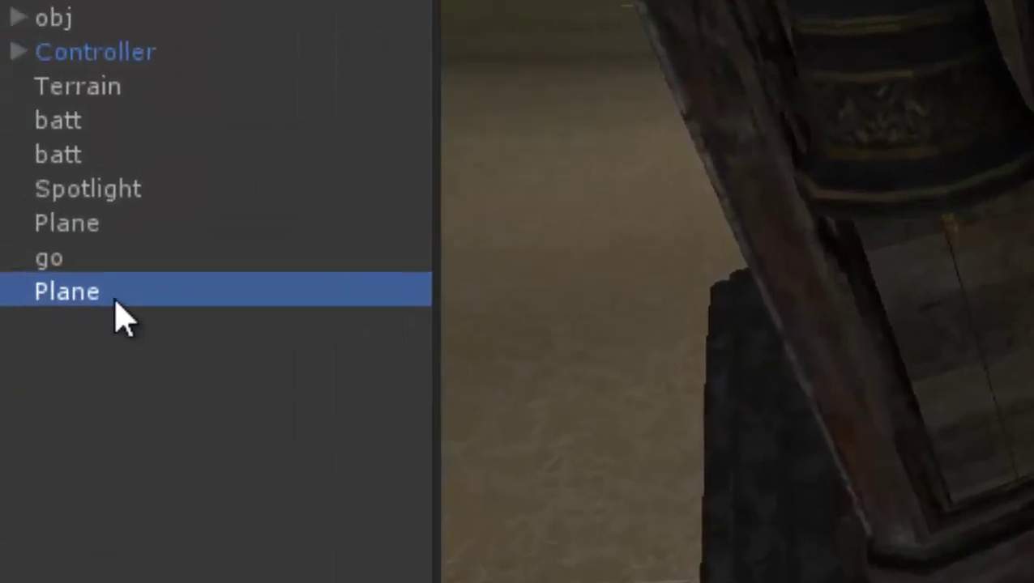
pyautogui.click(121, 298)
pyautogui.write('d')
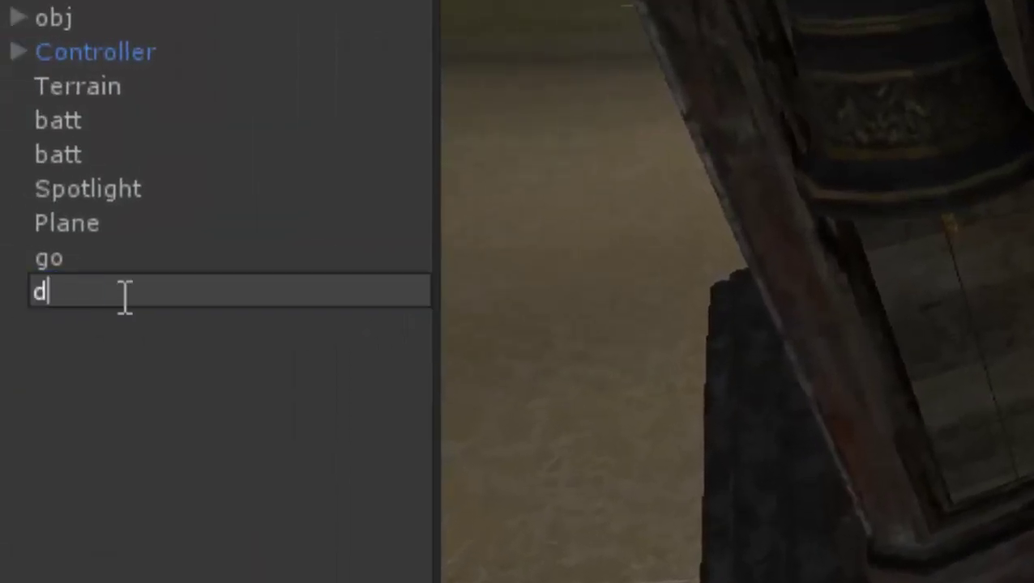
pyautogui.write('oor')
pyautogui.press('Return')
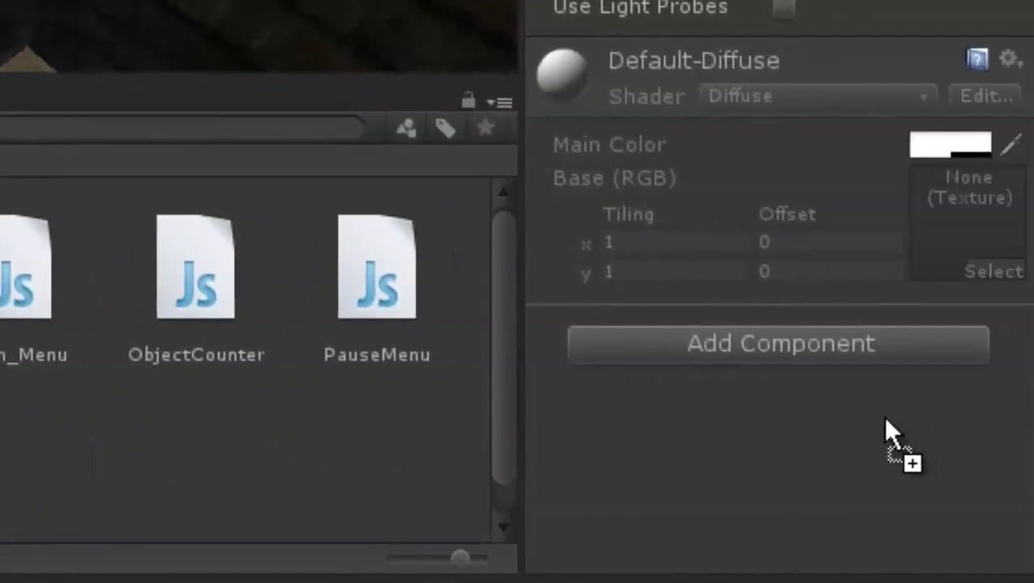
# Attach the EnemySound script to door and set its Player field to First Person Controller
pyautogui.moveTo(886, 434); pyautogui.dragTo(895, 432)
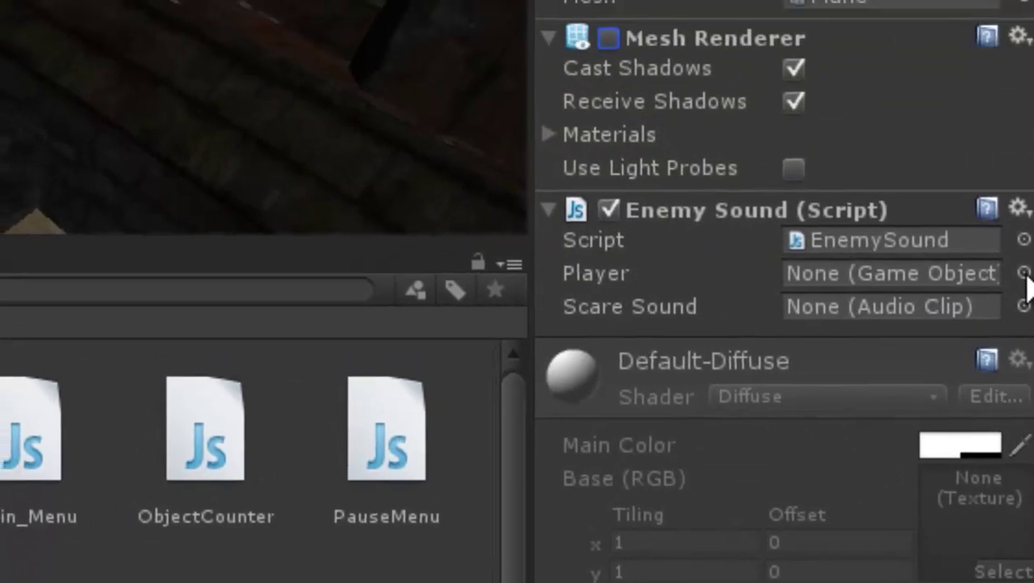
pyautogui.click(1014, 212)
pyautogui.doubleClick(713, 280)
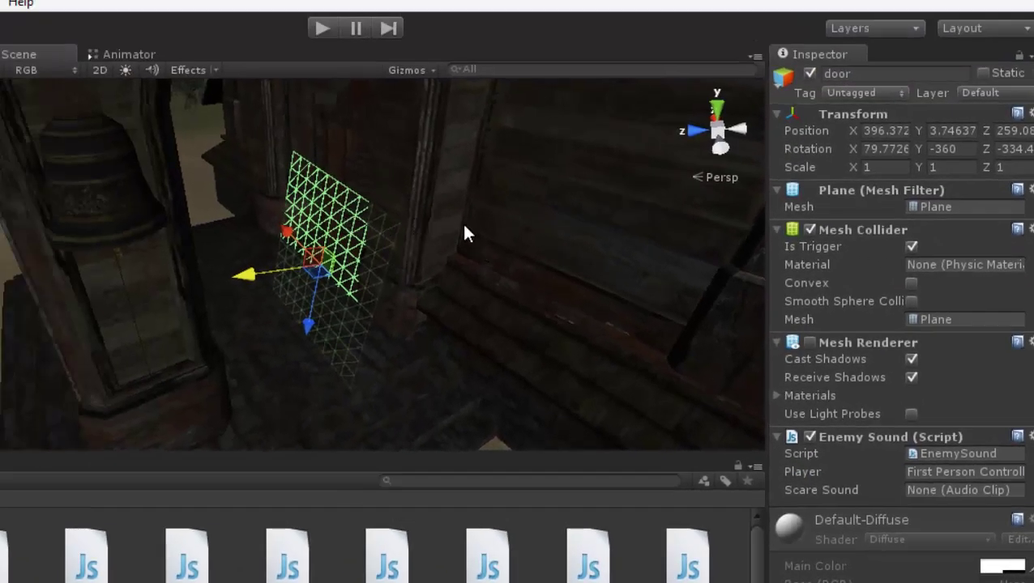
# Pick the door clip as Enemy Sound's Scare Sound, then add an Audio > Audio Source component
pyautogui.click(1029, 491)
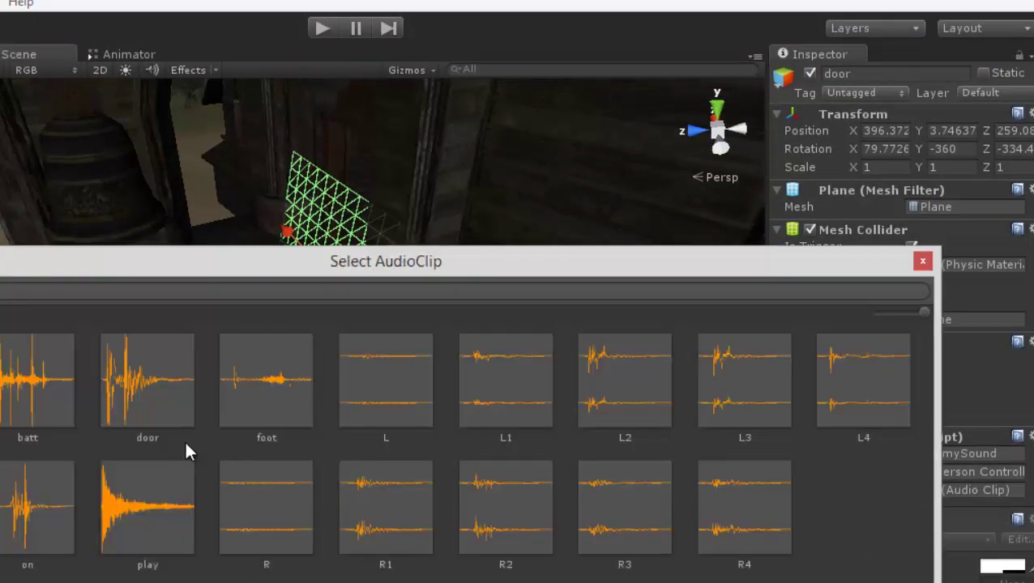
pyautogui.doubleClick(185, 368)
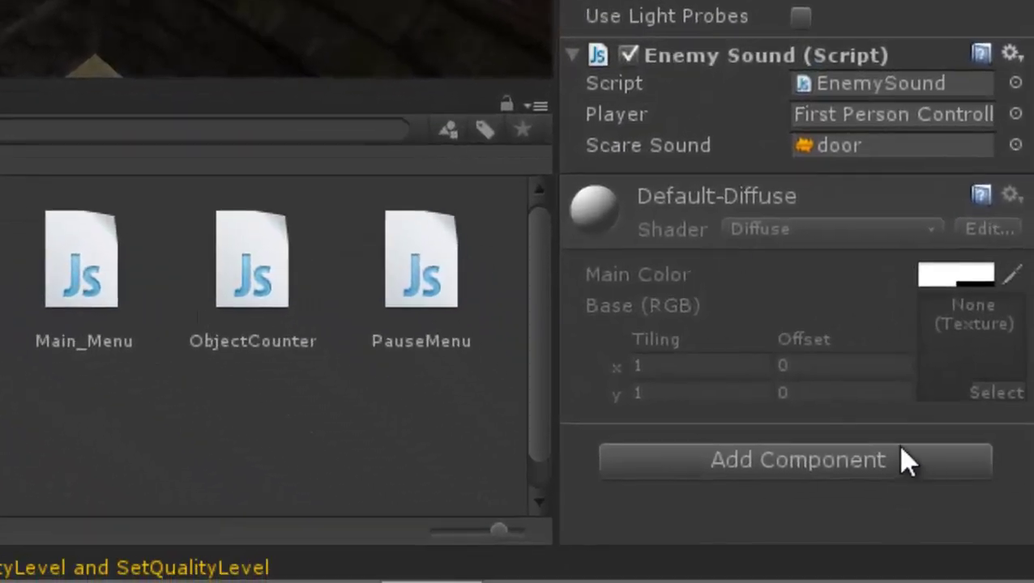
pyautogui.click(846, 465)
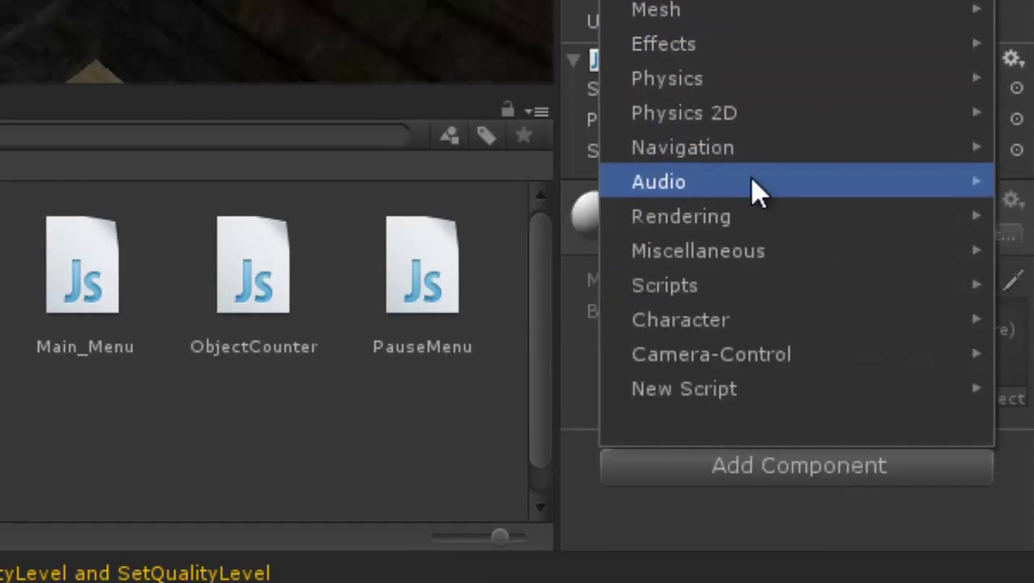
pyautogui.click(750, 182)
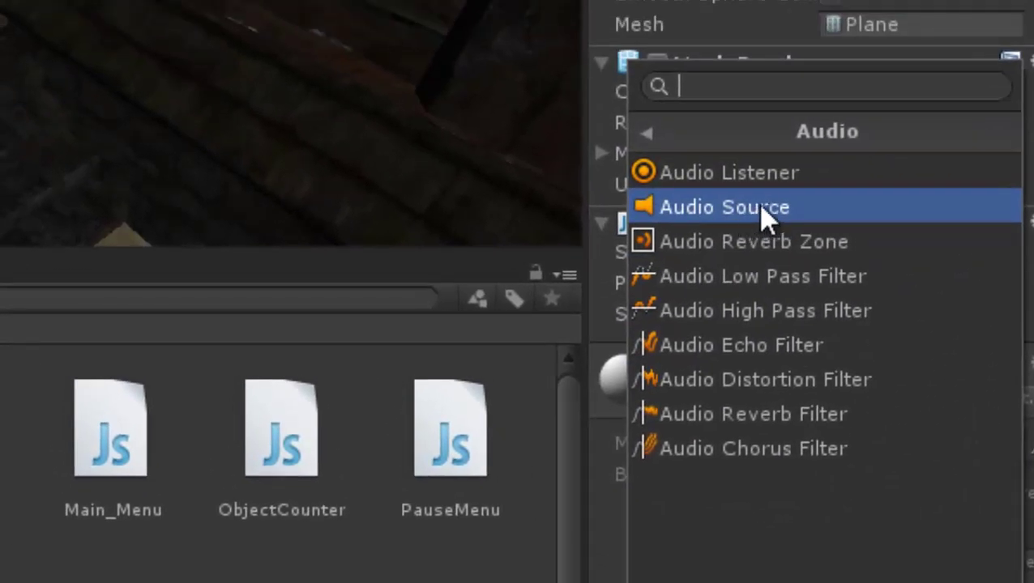
pyautogui.click(705, 206)
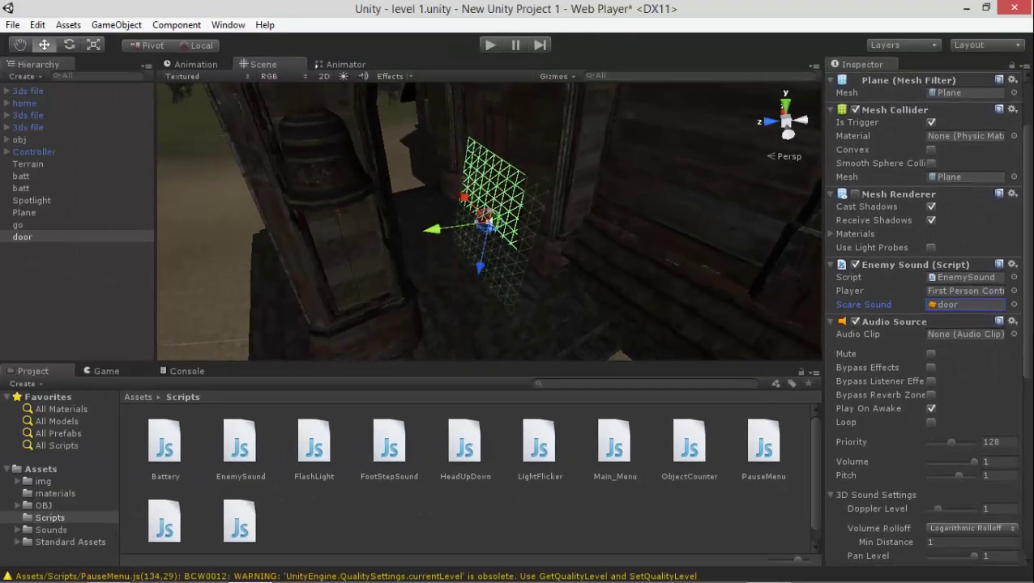
pyautogui.scroll(-1, 923, 324)
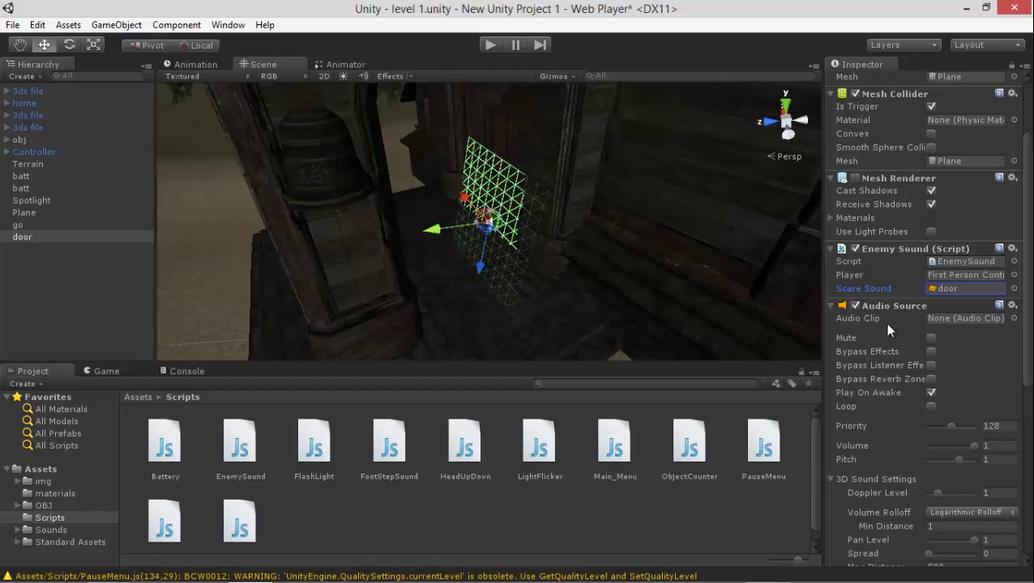
# Frame the door and drag its Audio Source range handle to a Min Distance of about 3.99
pyautogui.doubleClick(22, 236)
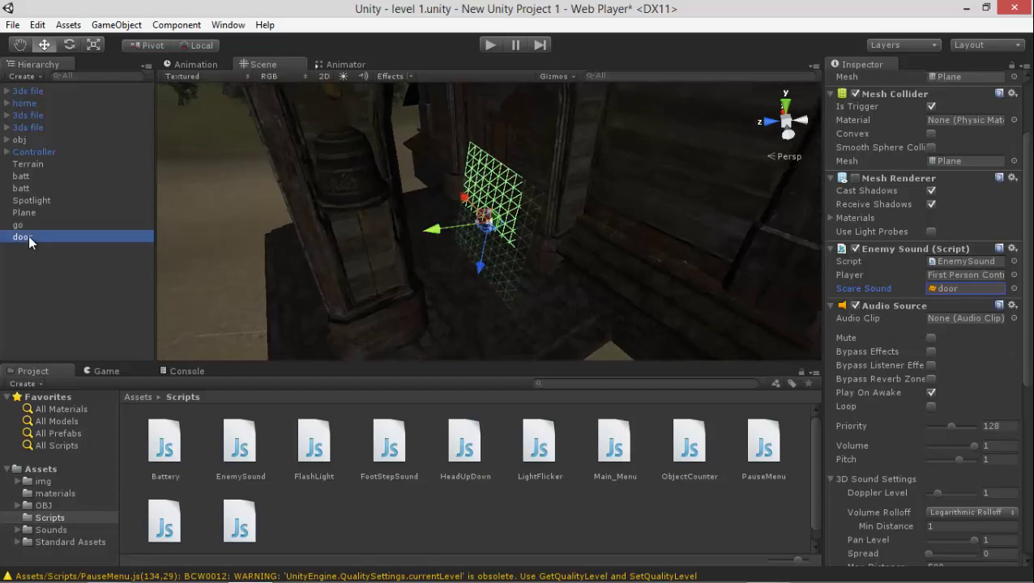
pyautogui.keyDown('alt'); pyautogui.moveTo(468, 283); pyautogui.dragTo(478, 250, button='right'); pyautogui.keyUp('alt')
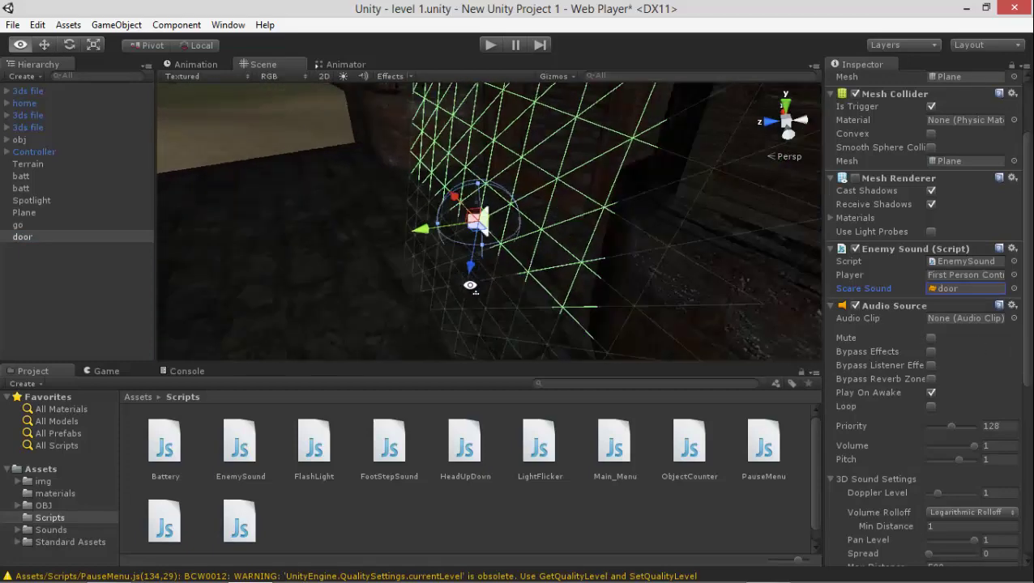
pyautogui.moveTo(480, 242); pyautogui.dragTo(488, 242)
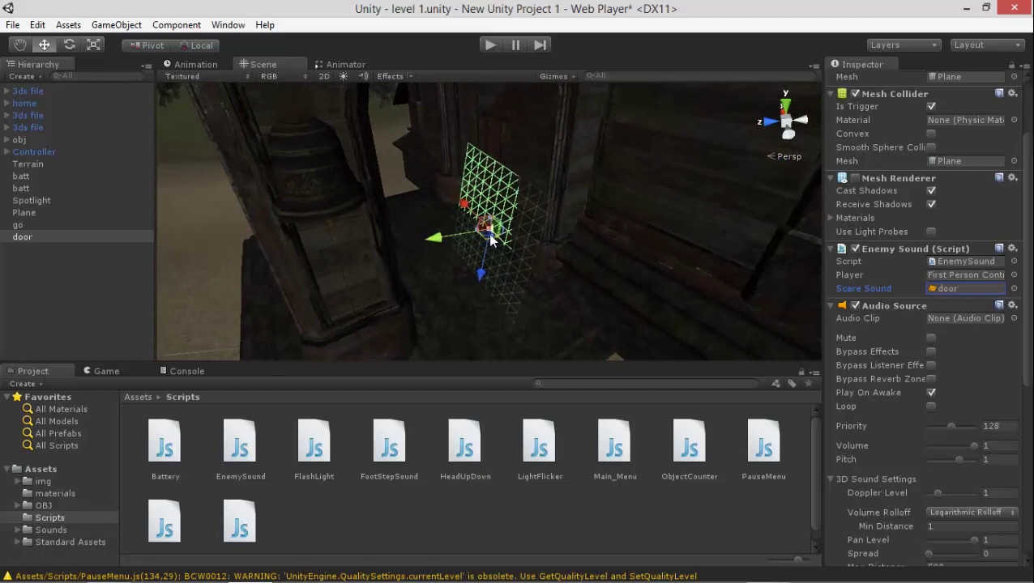
pyautogui.keyDown('alt'); pyautogui.moveTo(486, 234); pyautogui.dragTo(488, 248, button='right'); pyautogui.keyUp('alt')
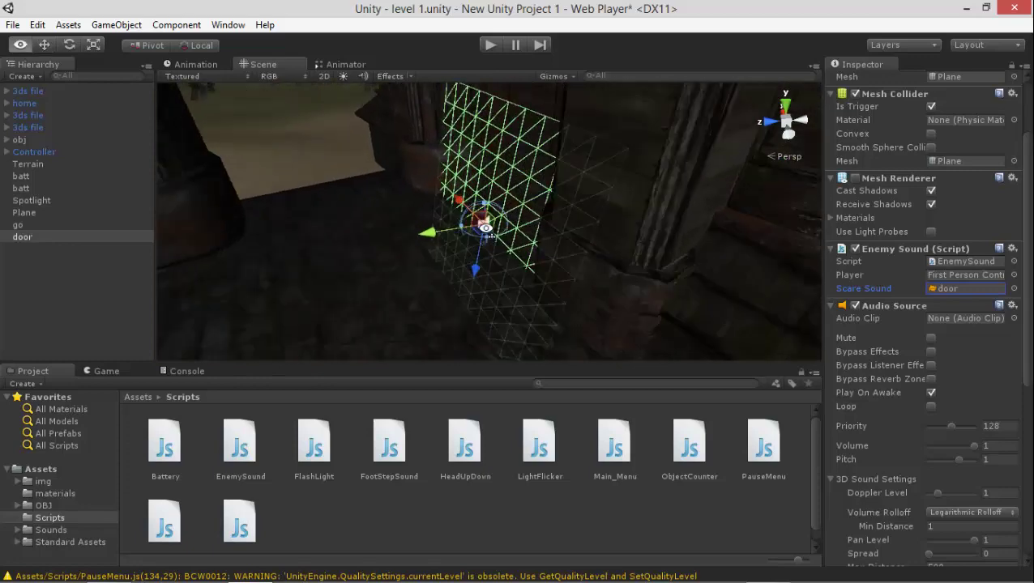
pyautogui.moveTo(489, 249); pyautogui.dragTo(572, 253)
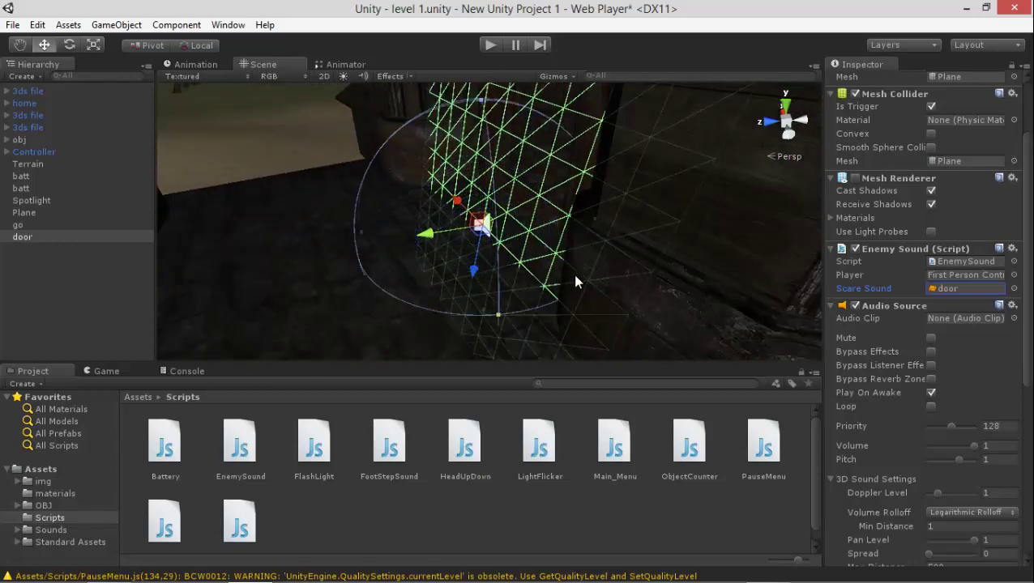
pyautogui.moveTo(572, 252)
pyautogui.keyDown('alt'); pyautogui.mouseDown(button='right')
pyautogui.moveTo(570, 273)
pyautogui.moveTo(470, 260)
pyautogui.mouseUp(button='right'); pyautogui.keyUp('alt')
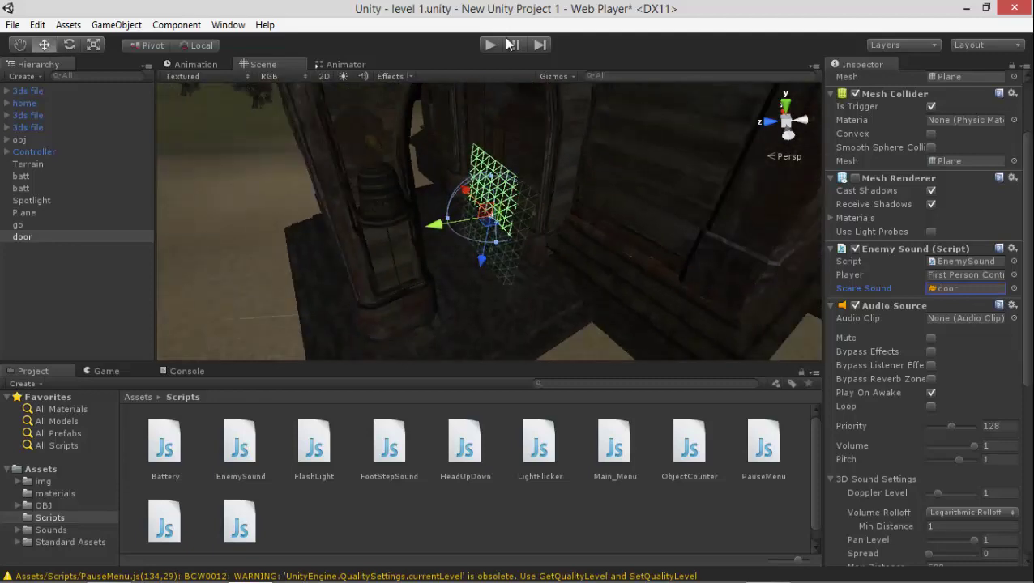
pyautogui.scroll(-8, 924, 324)
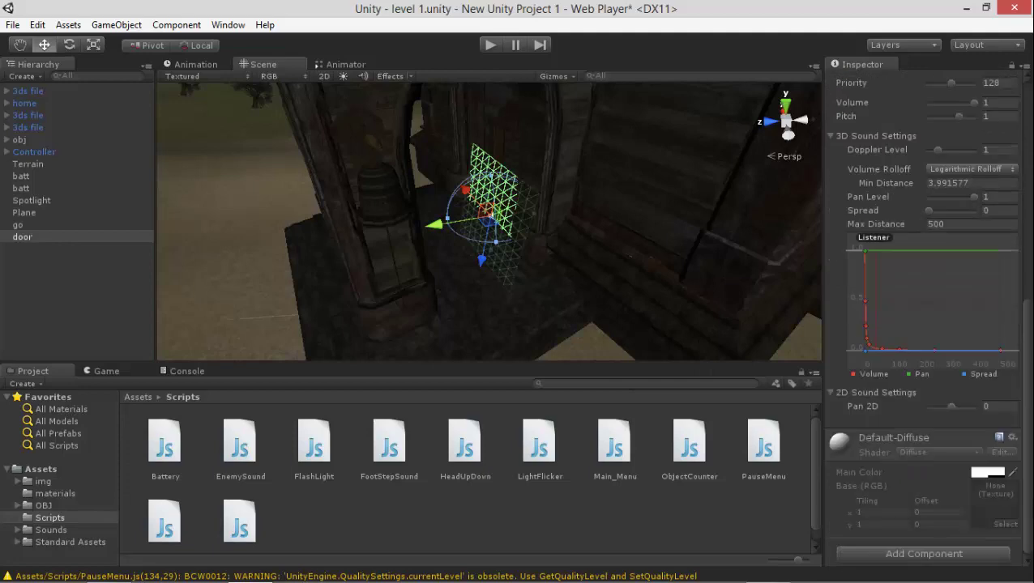
pyautogui.scroll(5, 924, 324)
# Create a new JavaScript named 'door tig' in the Scripts folder, then select the Trig script
pyautogui.rightClick(300, 512)
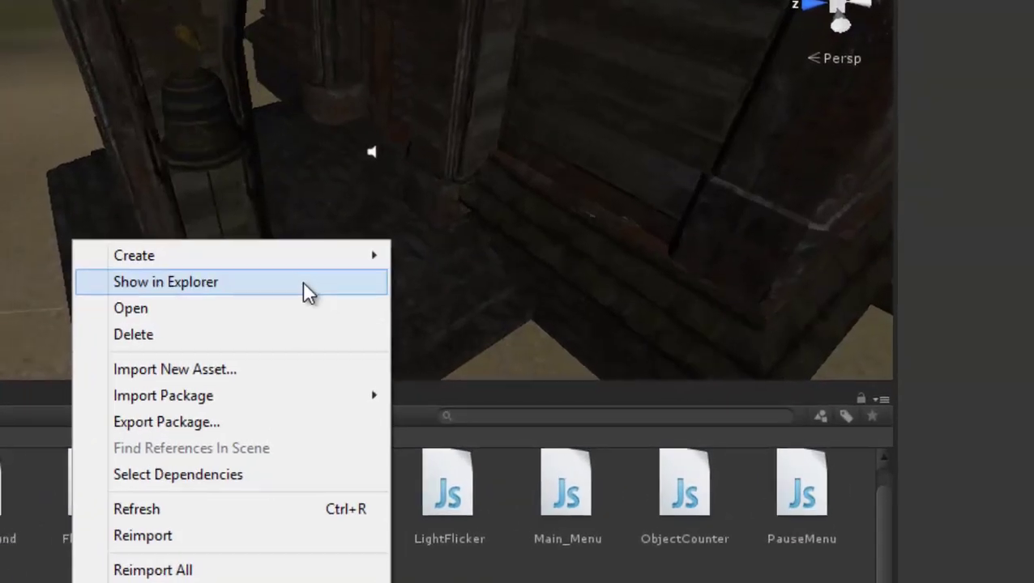
pyautogui.moveTo(255, 245)
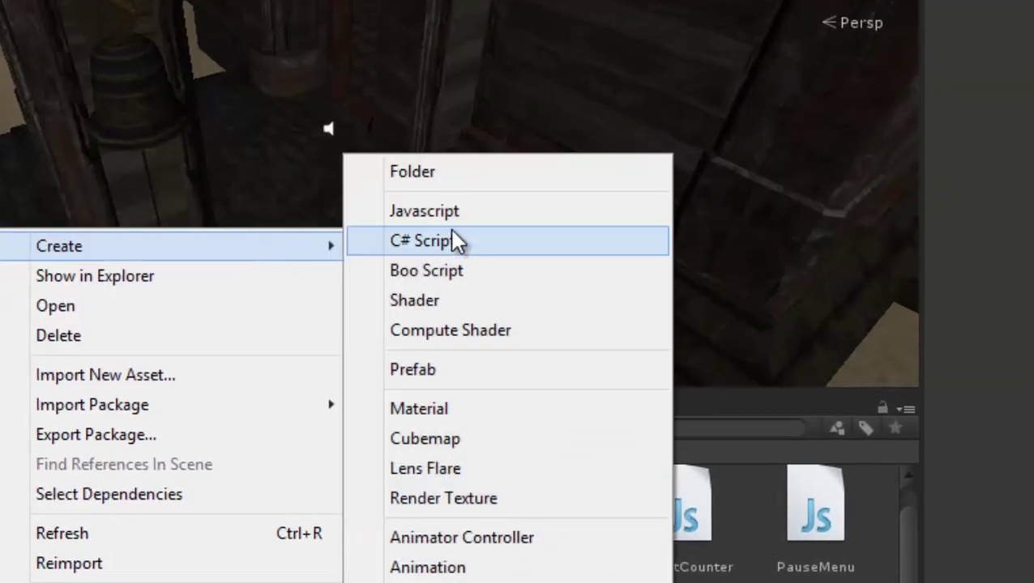
pyautogui.click(443, 223)
pyautogui.write('door')
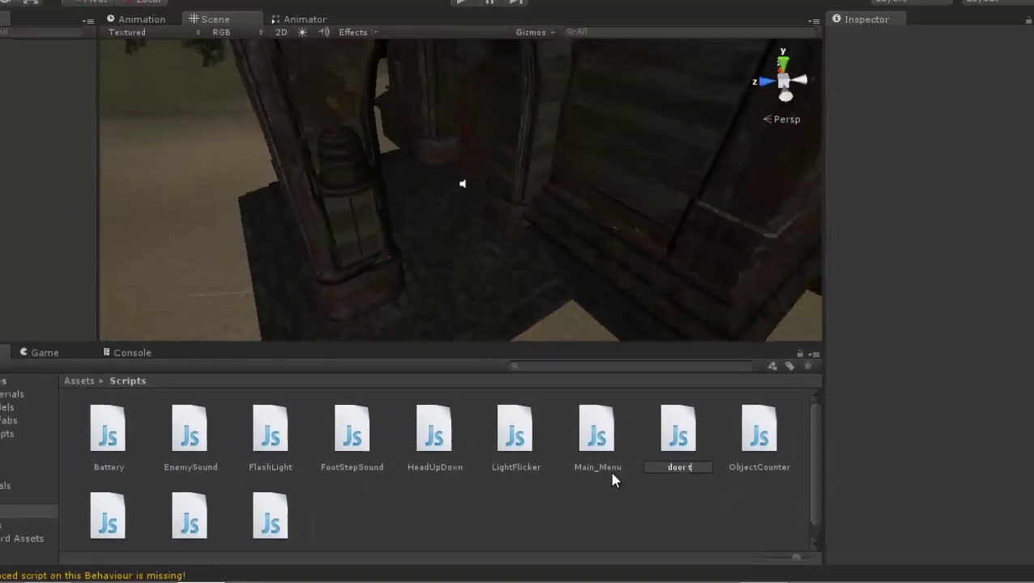
pyautogui.write('ti')
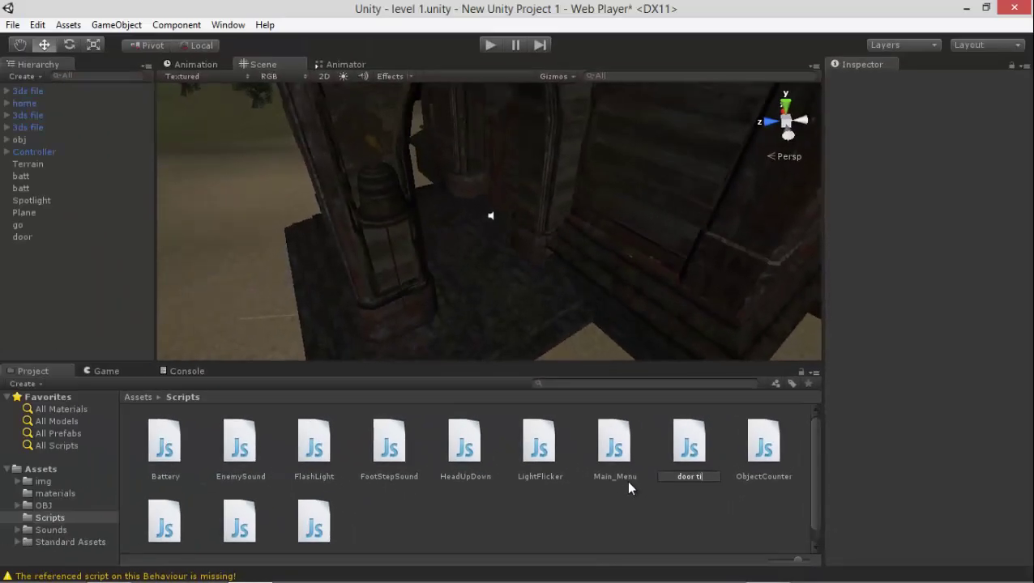
pyautogui.write('g')
pyautogui.press('Return')
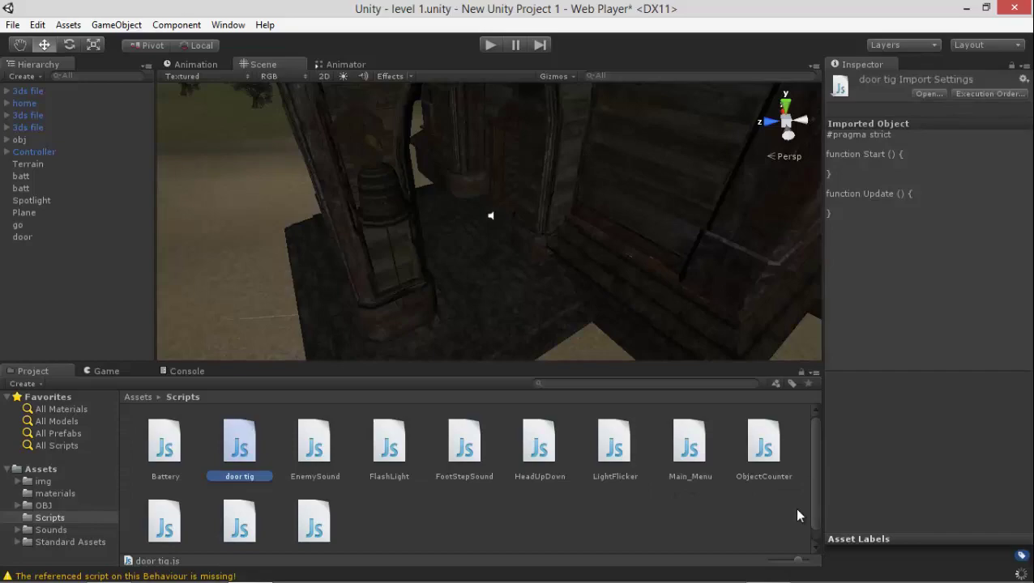
pyautogui.click(313, 528)
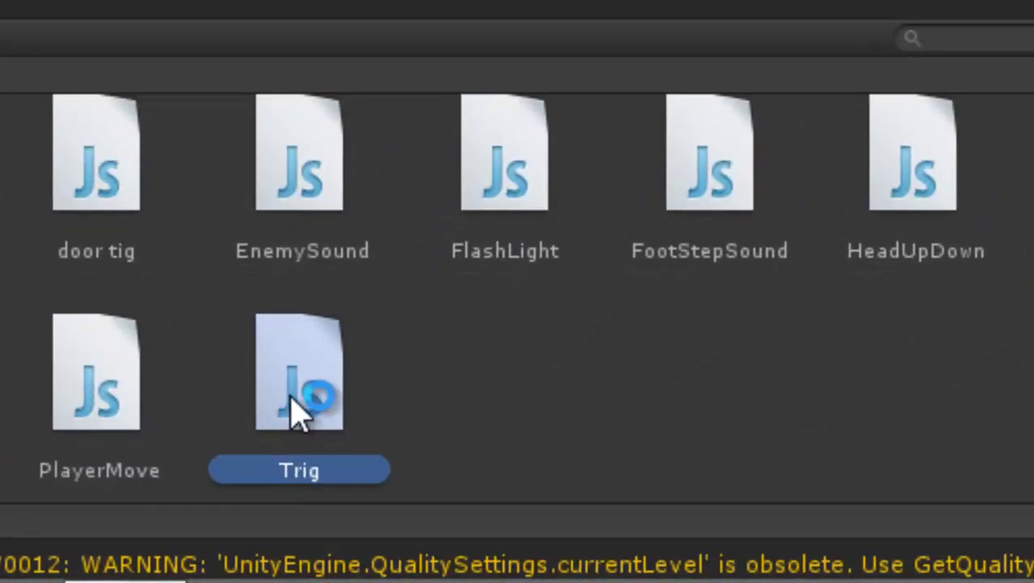
# Open Trig.js in MonoDevelop and copy all of its code
pyautogui.doubleClick(298, 409)
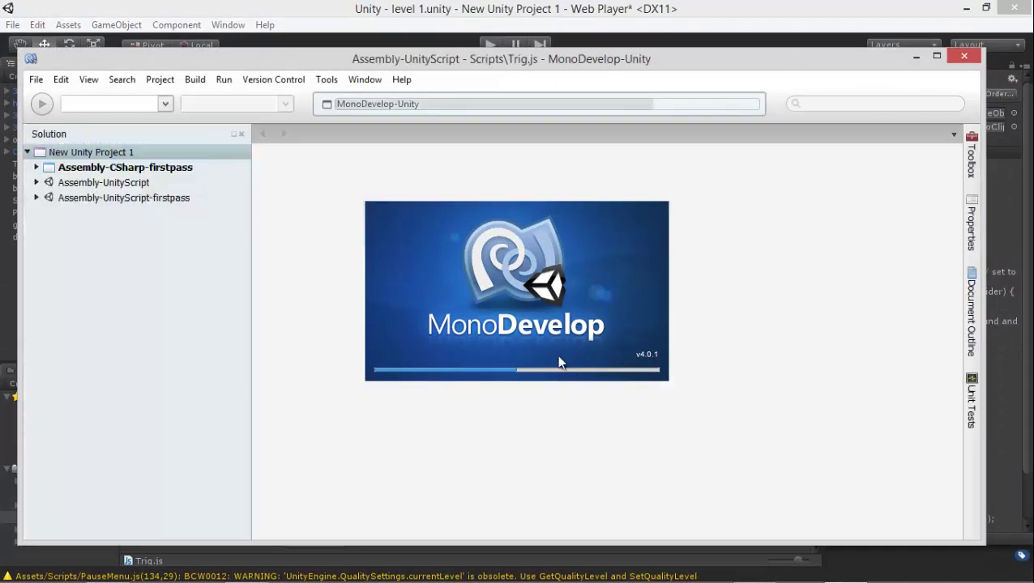
pyautogui.hotkey('ctrl', 'a')
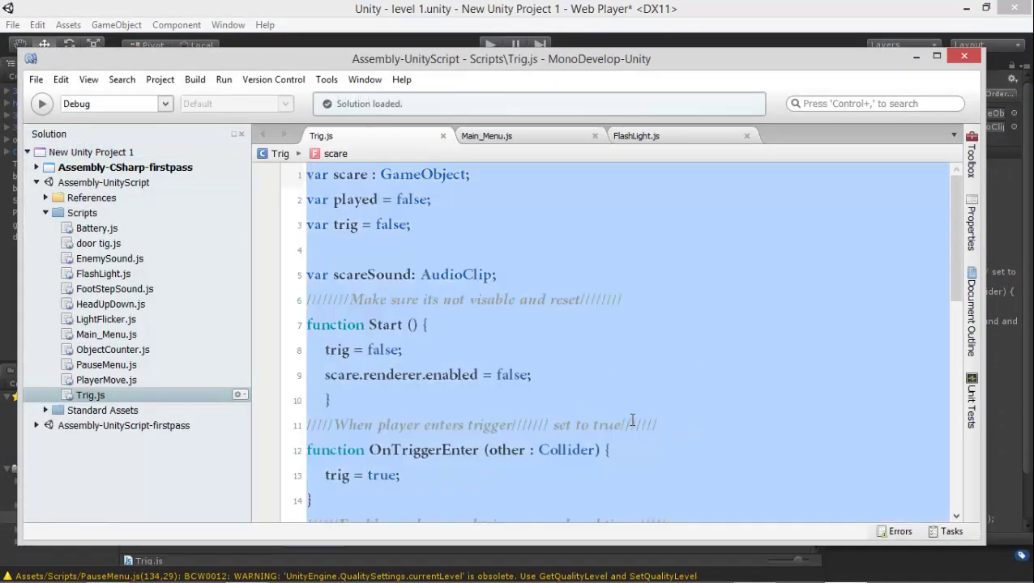
pyautogui.rightClick(634, 420)
pyautogui.click(646, 418)
# Replace door tig.js's template code with the copied Trig code and save it
pyautogui.hotkey('alt', 'Tab')
pyautogui.click(239, 444)
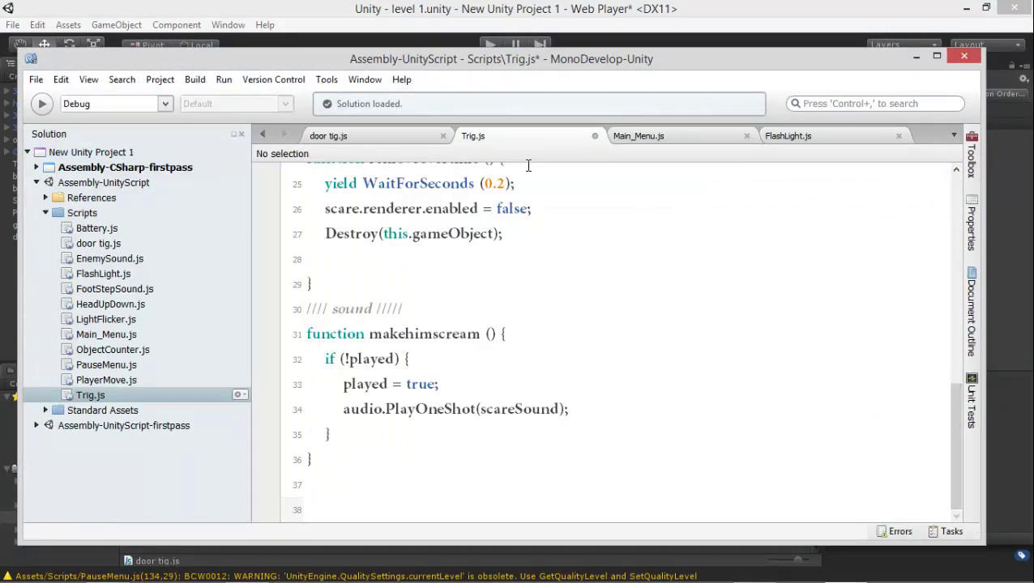
pyautogui.hotkey('ctrl', 'a')
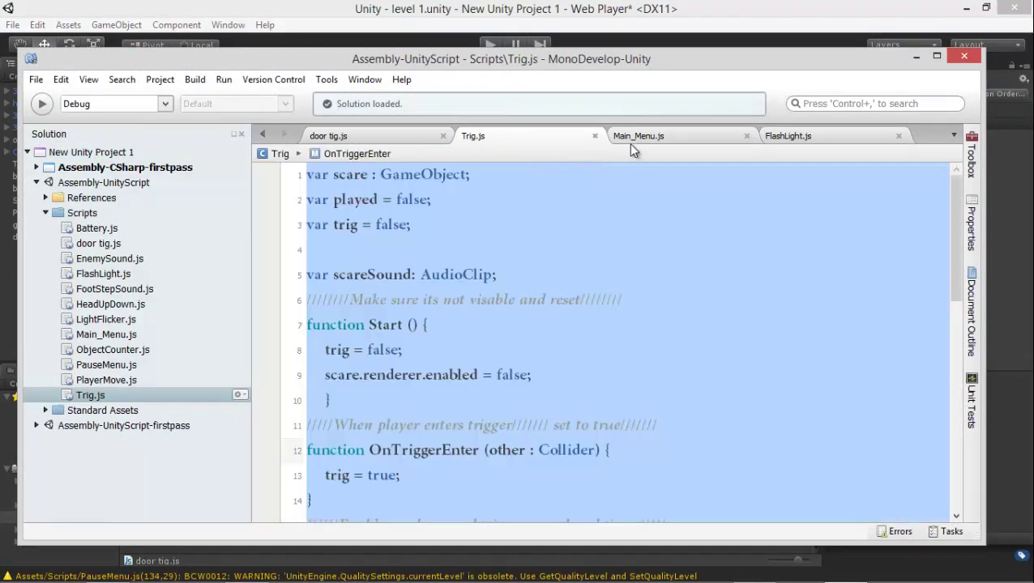
pyautogui.click(383, 134)
pyautogui.hotkey('ctrl', 'a')
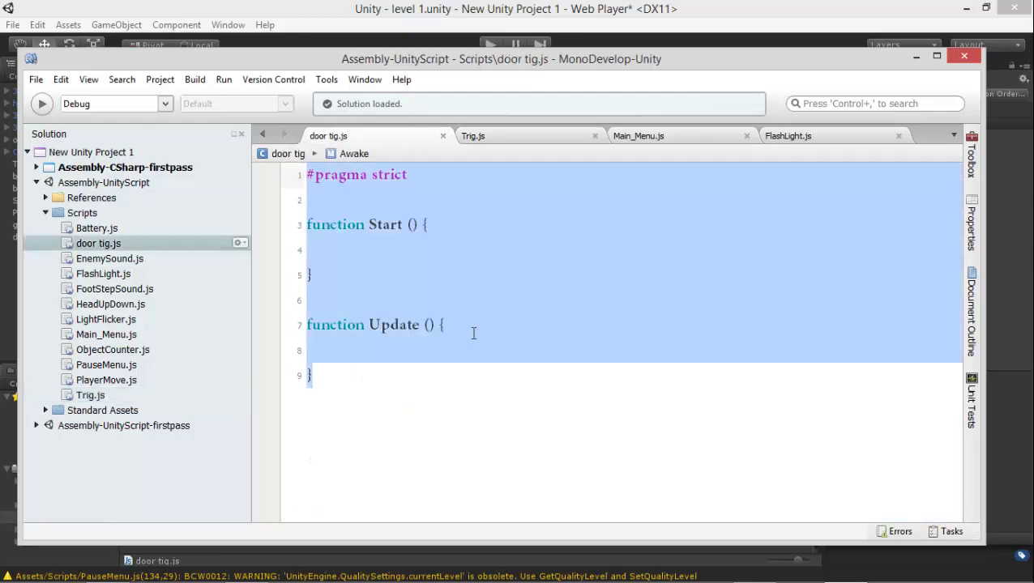
pyautogui.hotkey('ctrl', 'v')
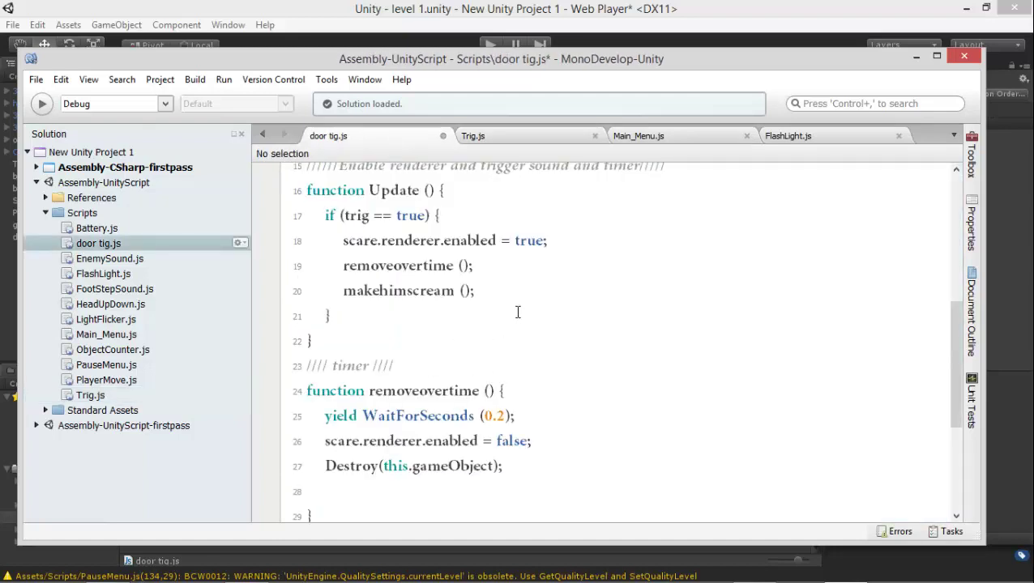
pyautogui.hotkey('ctrl', 's')
# Change WaitForSeconds on line 25 of door tig.js from 0.2 to 0.5
pyautogui.doubleClick(819, 69)
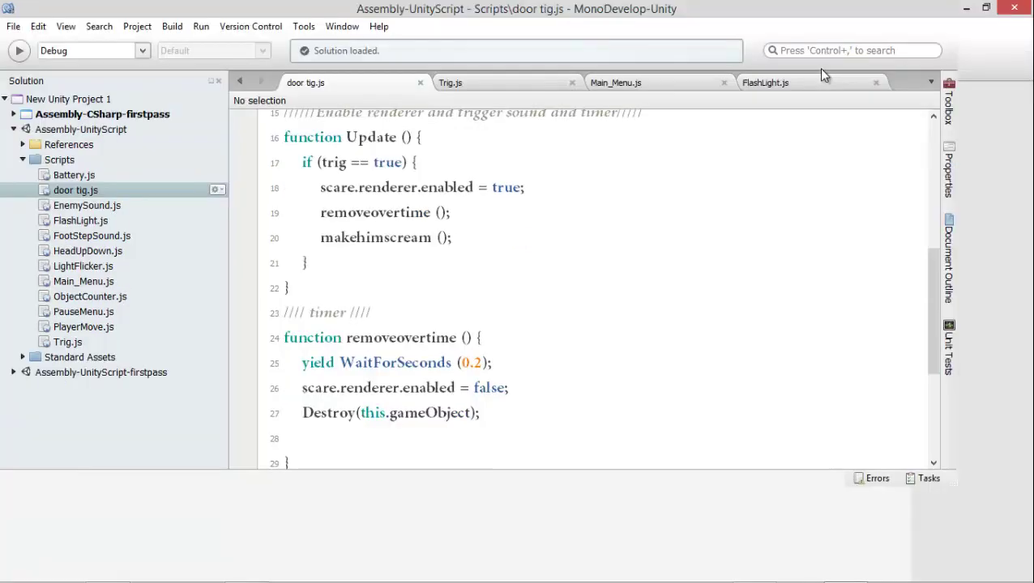
pyautogui.scroll(2, 1010, 274)
pyautogui.moveTo(1010, 275)
pyautogui.mouseDown()
pyautogui.moveTo(1015, 158)
pyautogui.moveTo(1028, 192)
pyautogui.moveTo(1029, 364)
pyautogui.mouseUp()
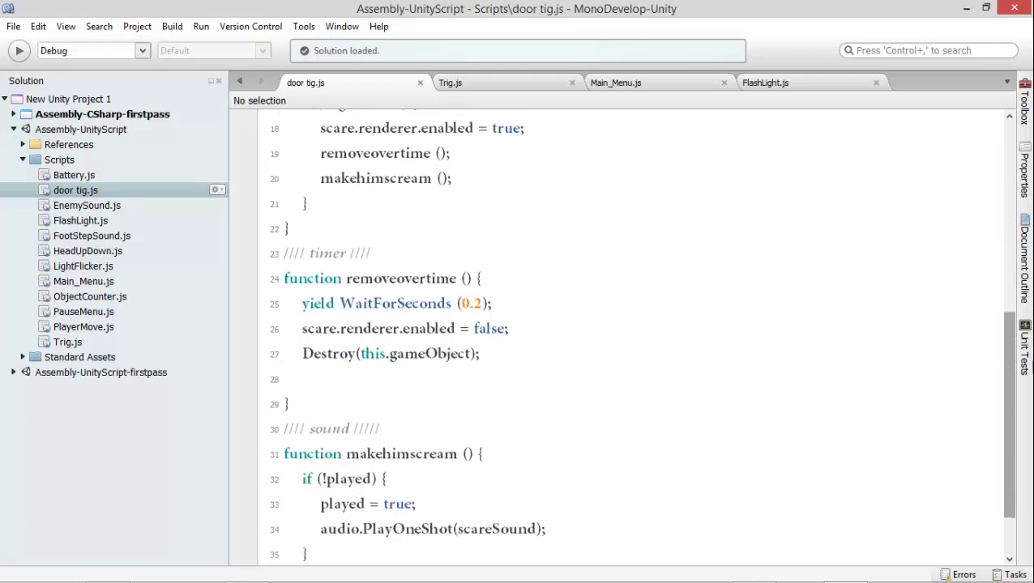
pyautogui.moveTo(1029, 364); pyautogui.dragTo(1029, 404)
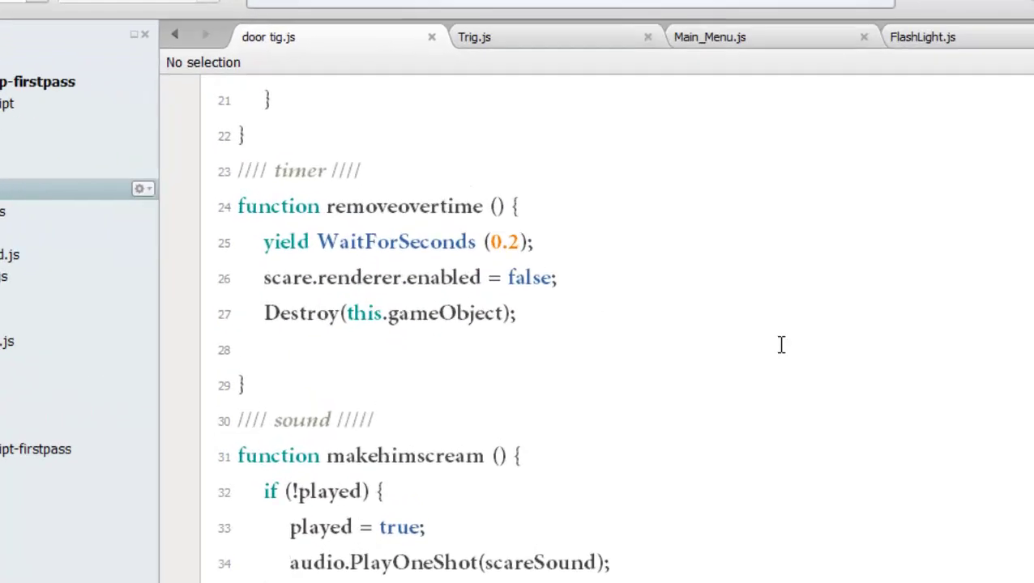
pyautogui.moveTo(481, 230); pyautogui.dragTo(475, 231)
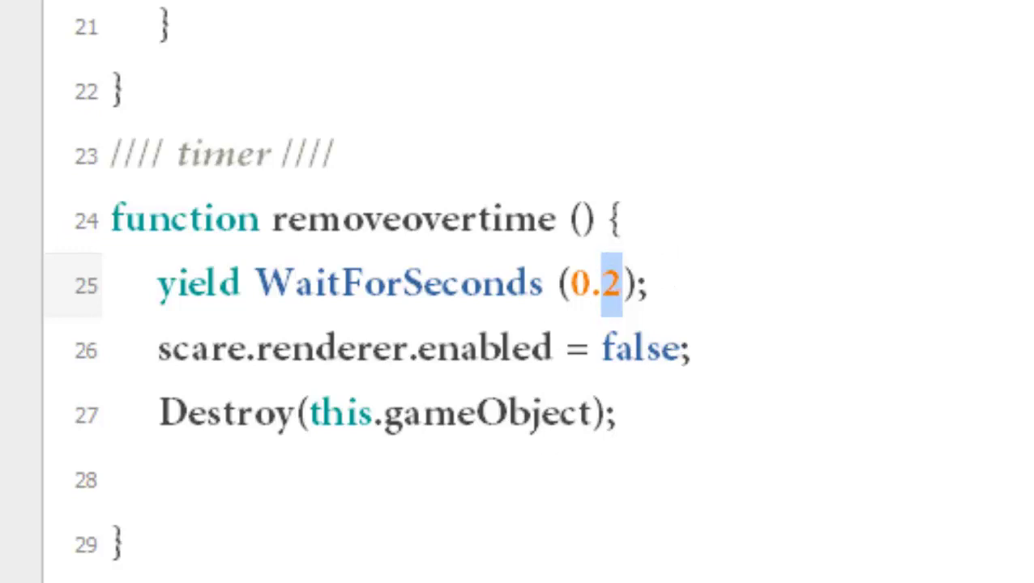
pyautogui.write('5')
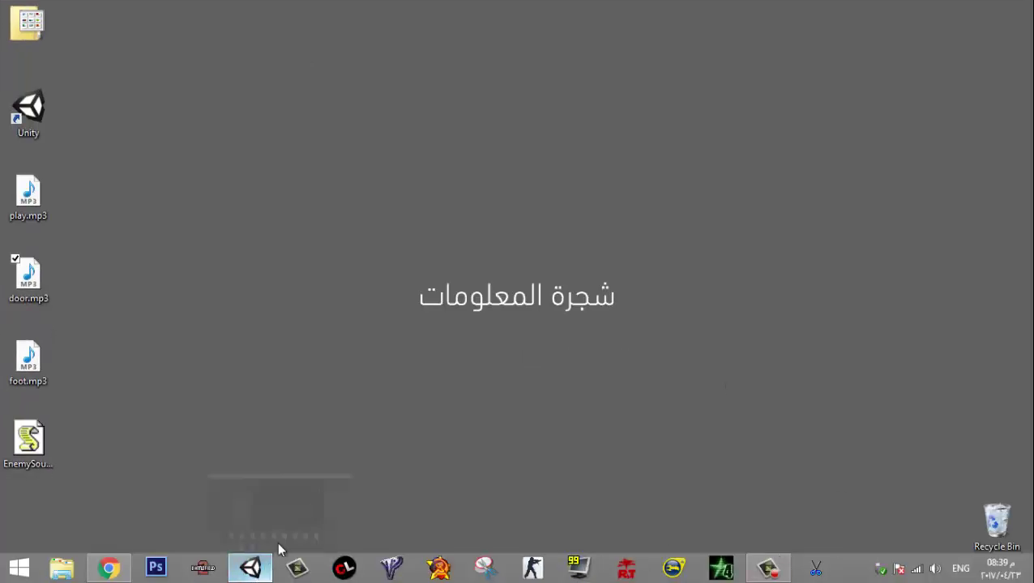
# Replace the door plane's Trig component with the door tig script
pyautogui.click(284, 509)
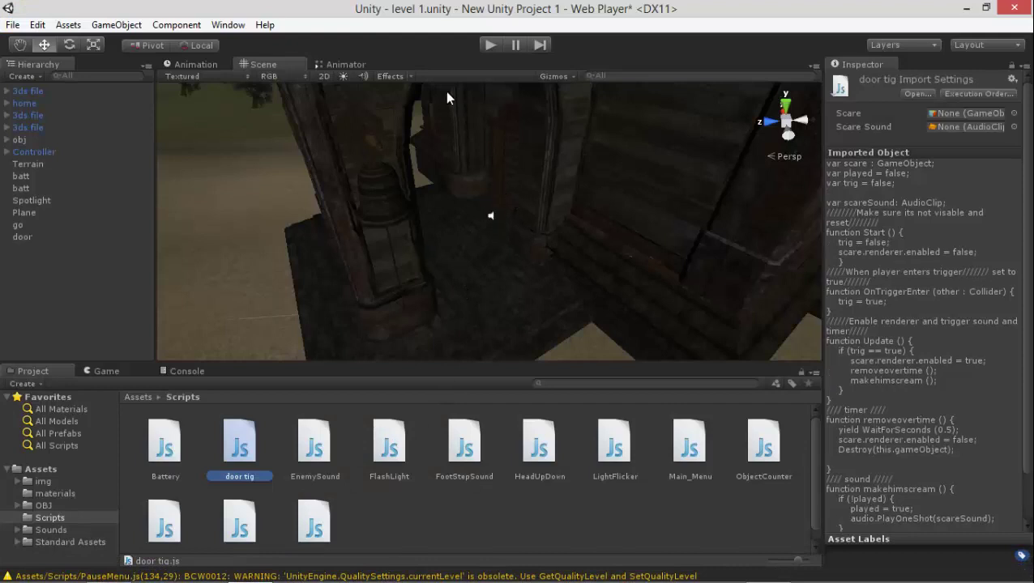
pyautogui.click(490, 215)
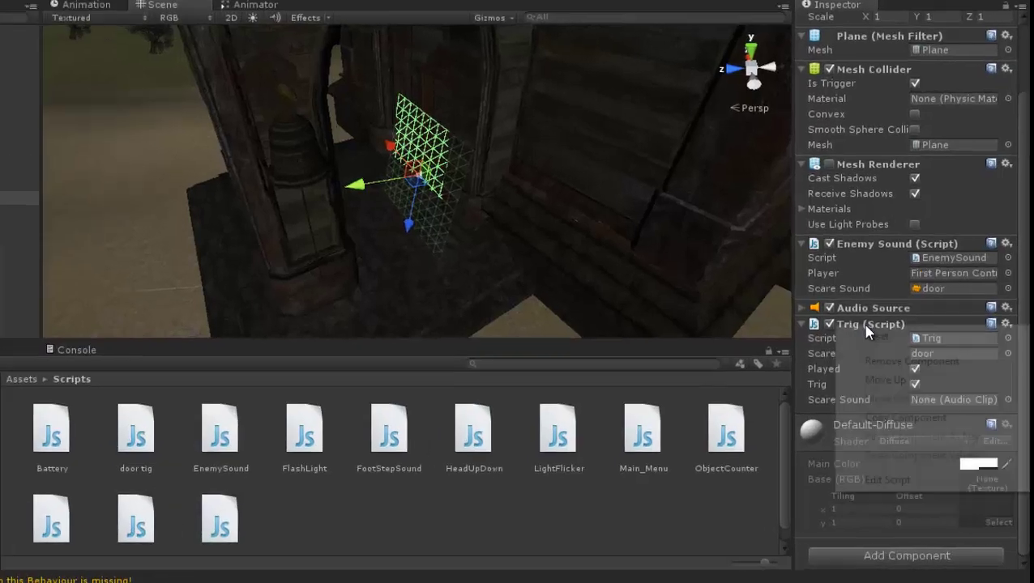
pyautogui.rightClick(863, 350)
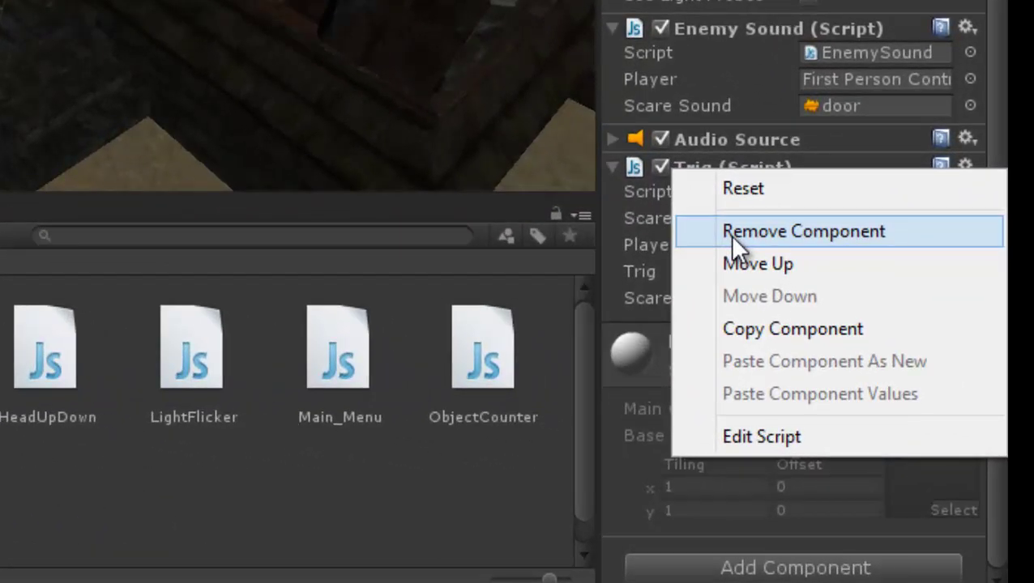
pyautogui.click(733, 233)
pyautogui.click(381, 336)
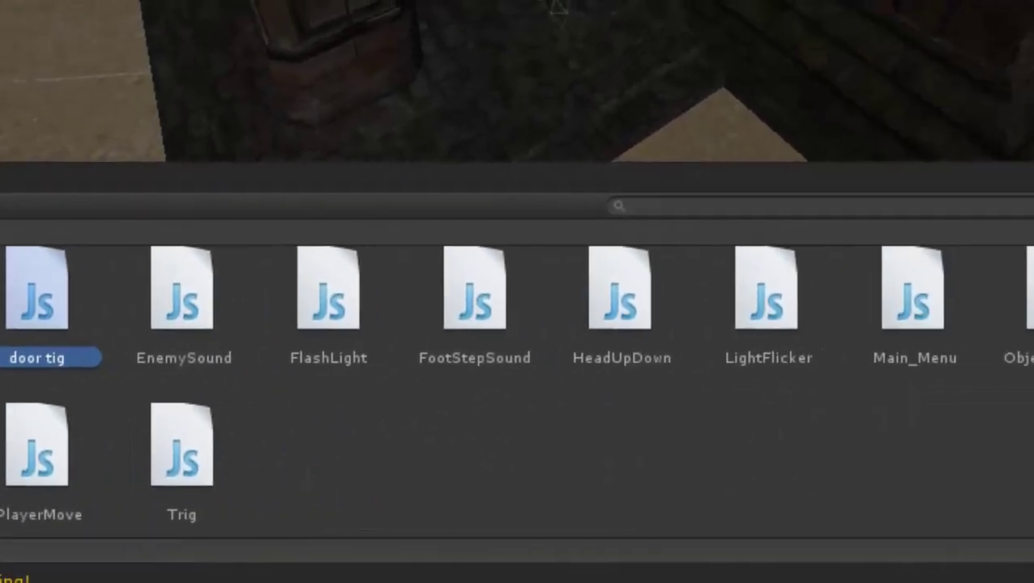
pyautogui.moveTo(37, 308); pyautogui.dragTo(859, 551)
# Tick Played and Trig, set Scare to door, and start the game
pyautogui.scroll(-3, 983, 350)
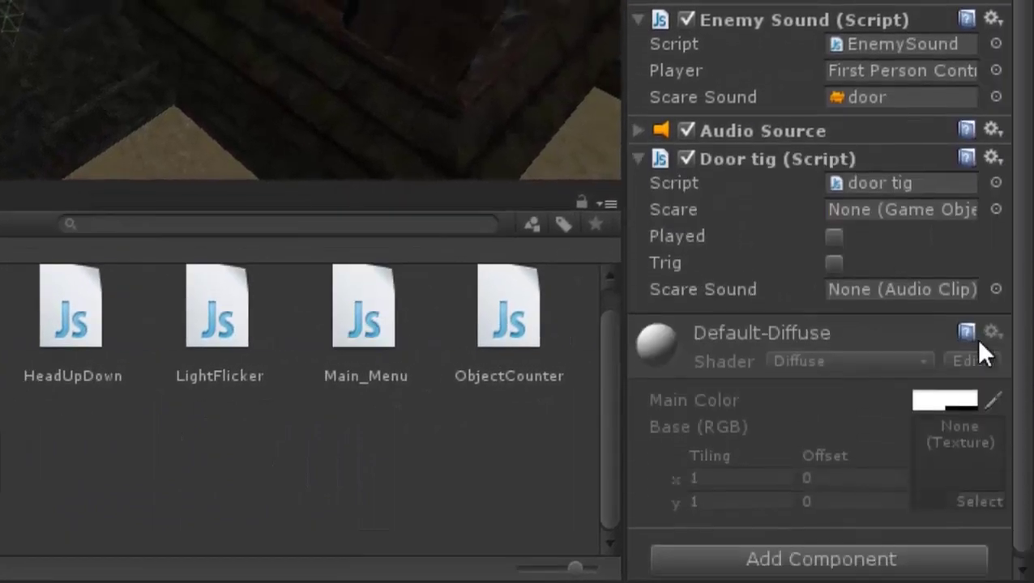
pyautogui.click(834, 235)
pyautogui.click(834, 262)
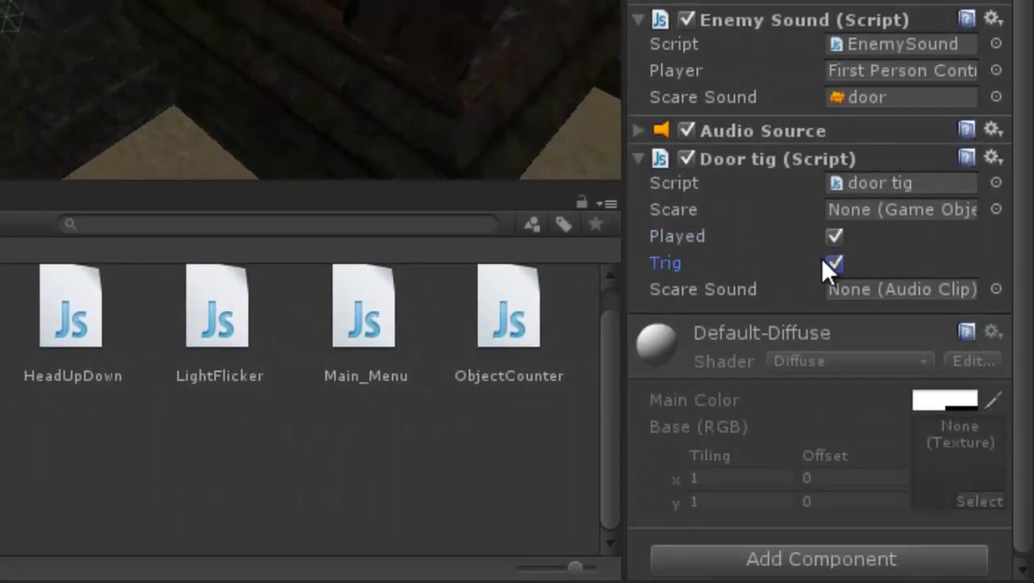
pyautogui.click(990, 209)
pyautogui.press('Escape')
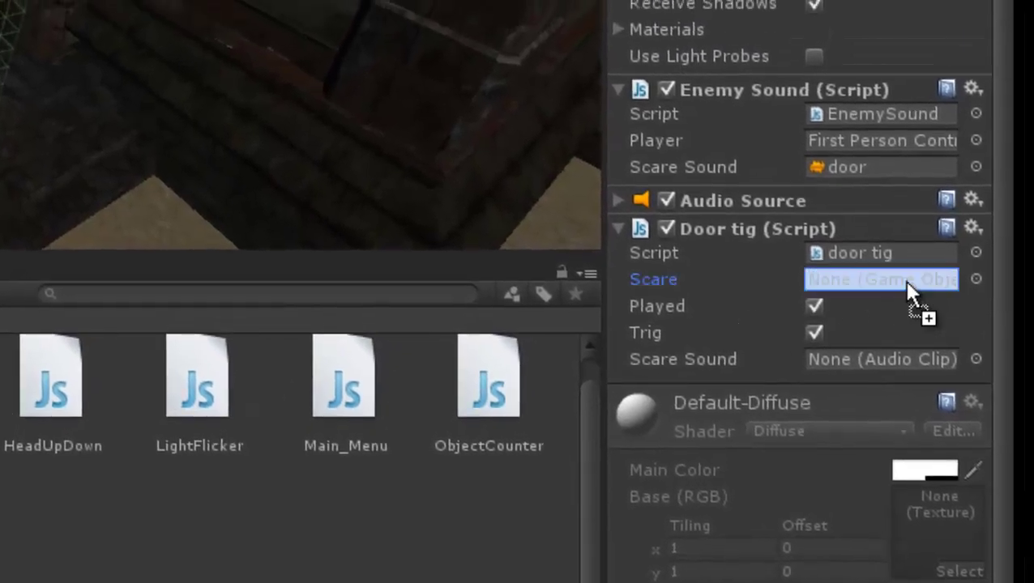
pyautogui.moveTo(934, 326); pyautogui.dragTo(906, 285)
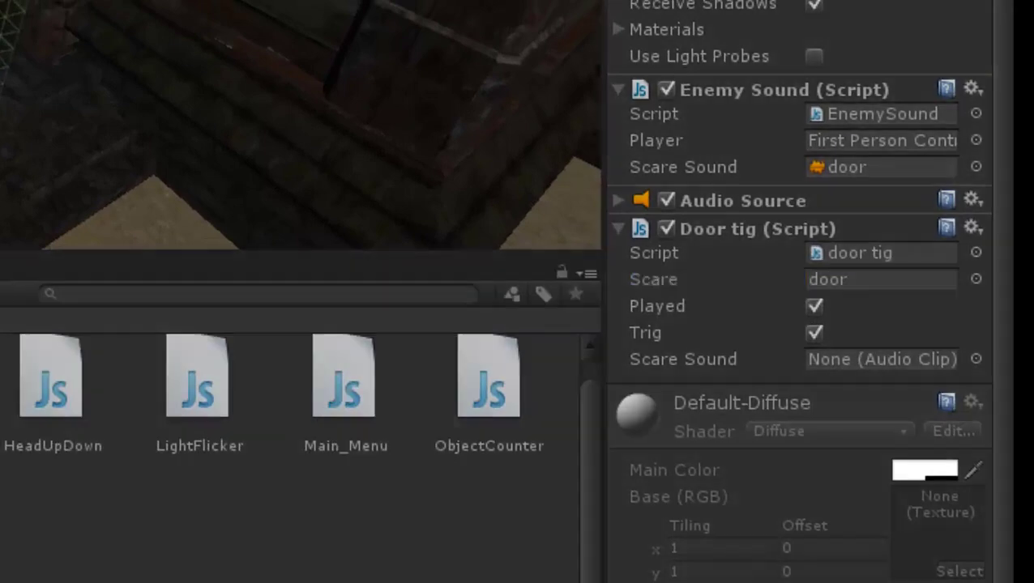
pyautogui.hotkey('ctrl', 'p')
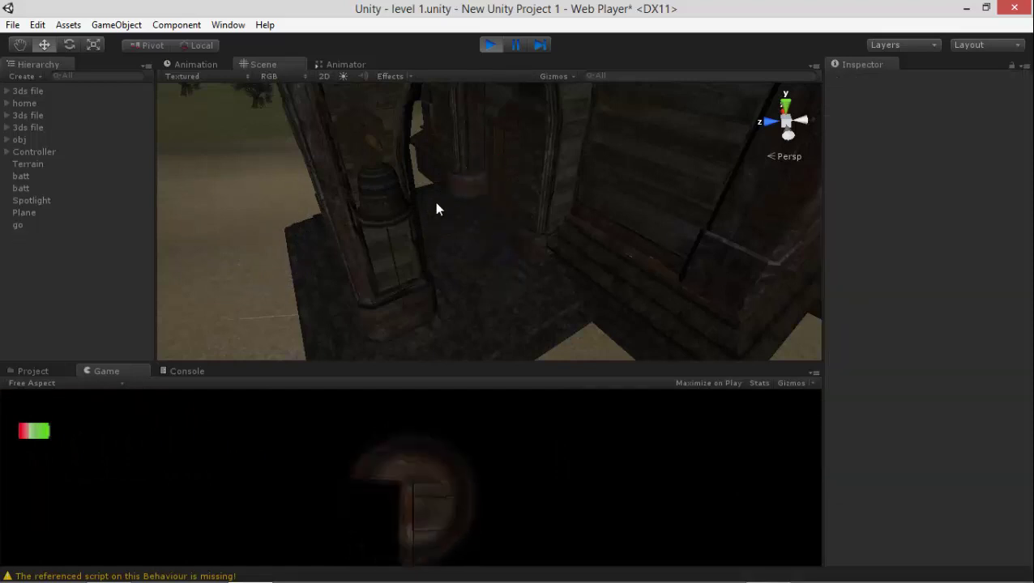
# Exit Play mode, view the house from above, and select door in the Hierarchy
pyautogui.click(490, 47)
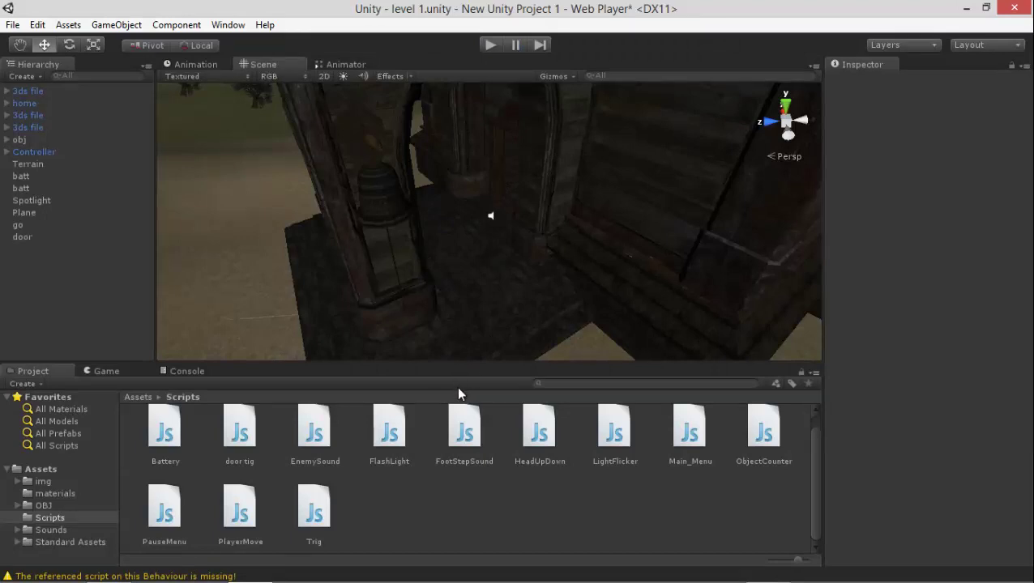
pyautogui.moveTo(545, 301)
pyautogui.keyDown('alt'); pyautogui.mouseDown()
pyautogui.moveTo(582, 267)
pyautogui.moveTo(263, 232)
pyautogui.mouseUp(); pyautogui.keyUp('alt')
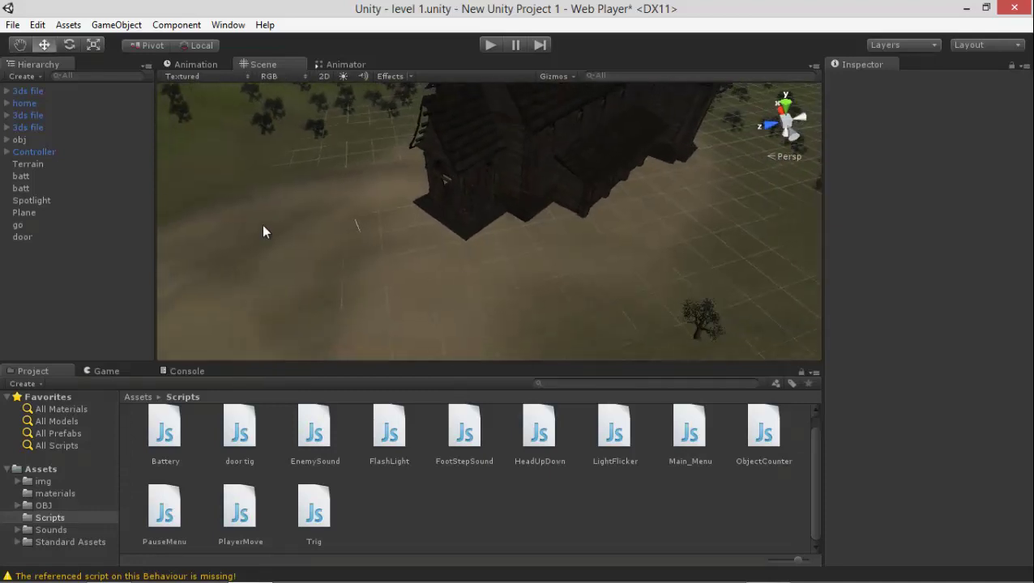
pyautogui.click(23, 237)
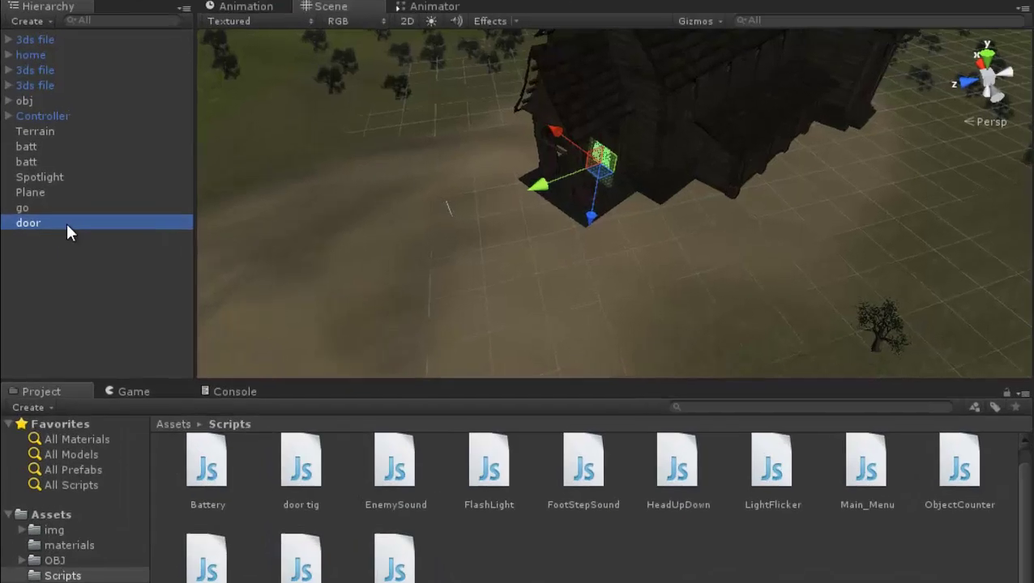
# Duplicate door in the Hierarchy and rename the copy 'foot'
pyautogui.rightClick(53, 238)
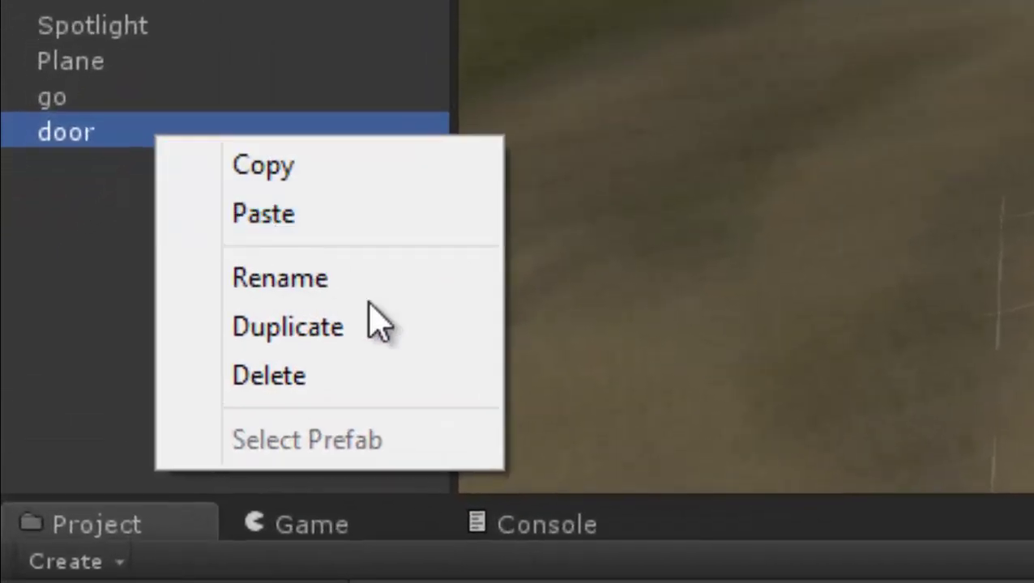
pyautogui.click(369, 336)
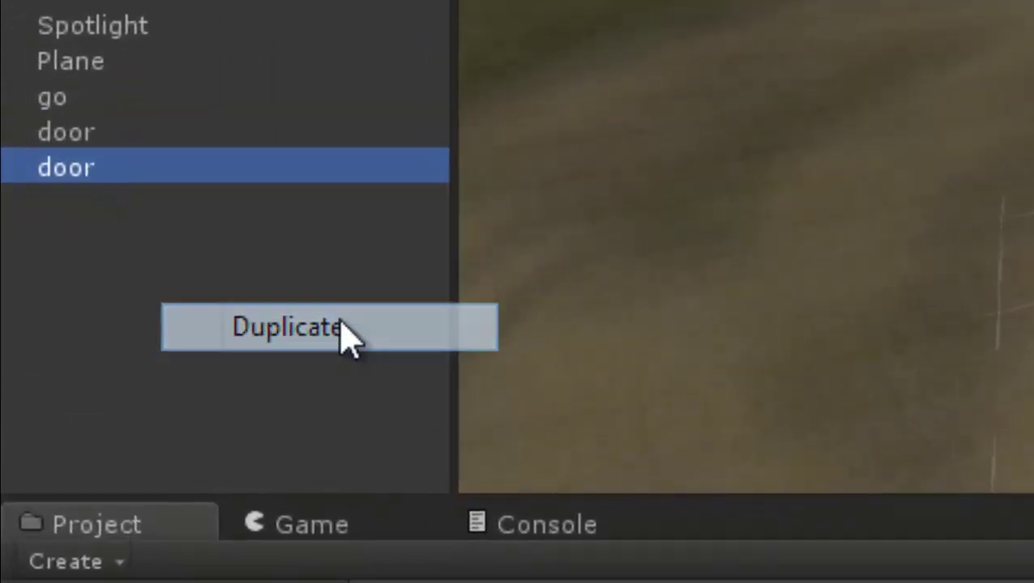
pyautogui.click(146, 178)
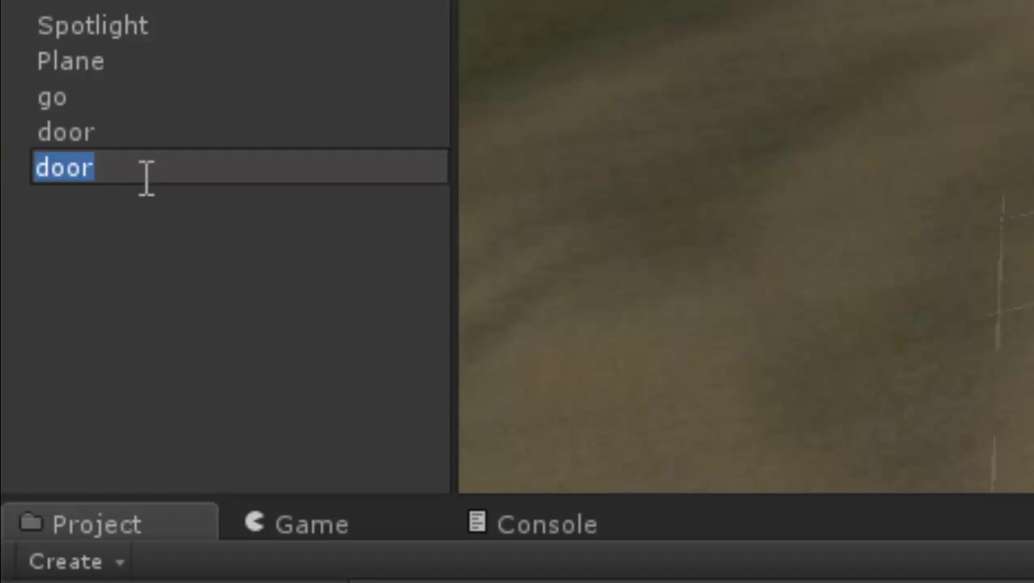
pyautogui.write('foot')
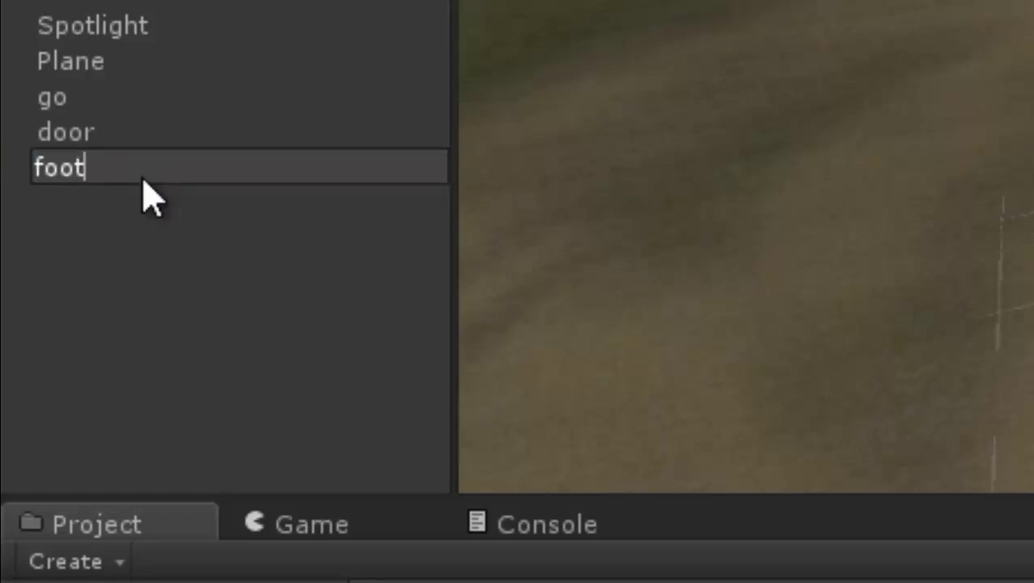
pyautogui.press('Return')
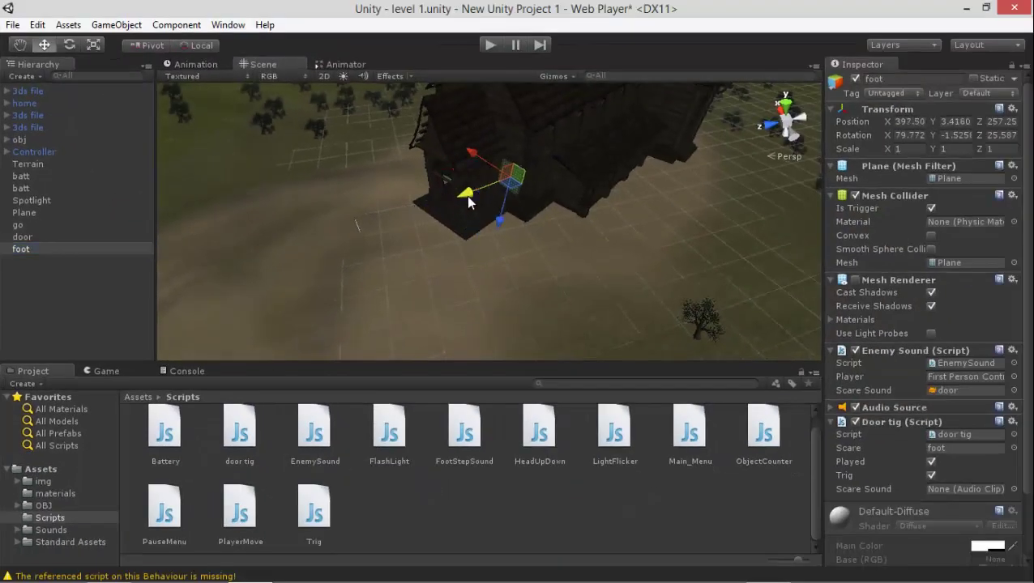
pyautogui.click(498, 183)
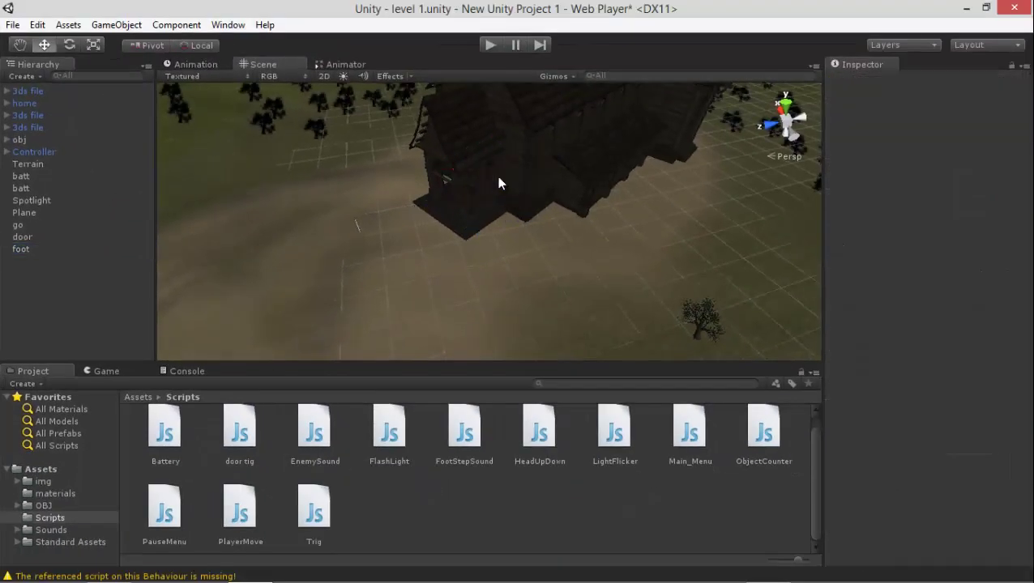
# Frame foot, stretch it along X to scale 2.9566, and start Play mode
pyautogui.doubleClick(20, 248)
pyautogui.moveTo(438, 259)
pyautogui.keyDown('alt'); pyautogui.mouseDown()
pyautogui.moveTo(448, 312)
pyautogui.moveTo(487, 300)
pyautogui.moveTo(512, 308)
pyautogui.moveTo(552, 288)
pyautogui.moveTo(631, 209)
pyautogui.moveTo(551, 344)
pyautogui.moveTo(539, 225)
pyautogui.mouseUp(); pyautogui.keyUp('alt')
pyautogui.click(93, 45)
pyautogui.moveTo(483, 181); pyautogui.dragTo(364, 180)
pyautogui.scroll(-3, 1018, 382)
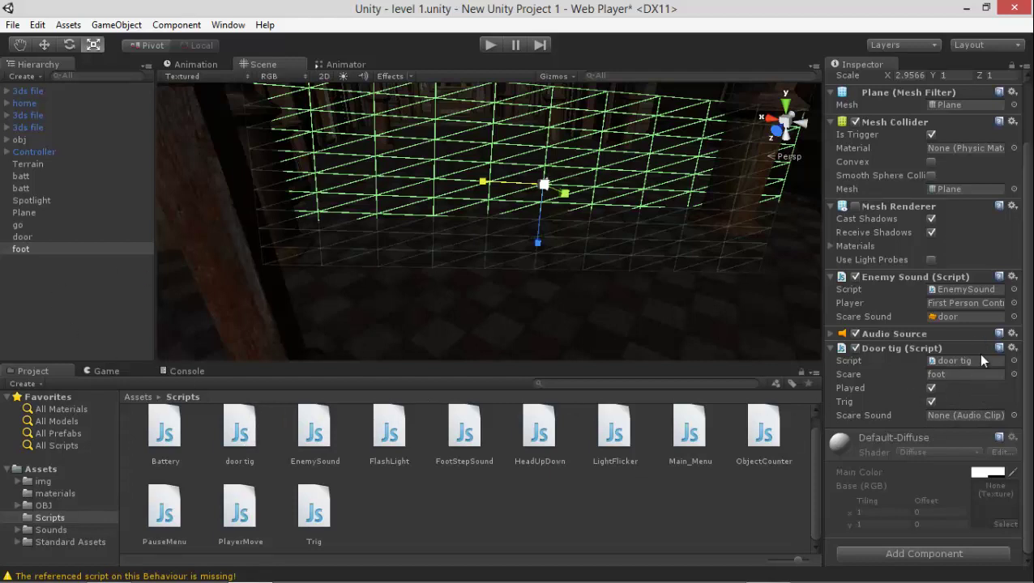
pyautogui.click(492, 45)
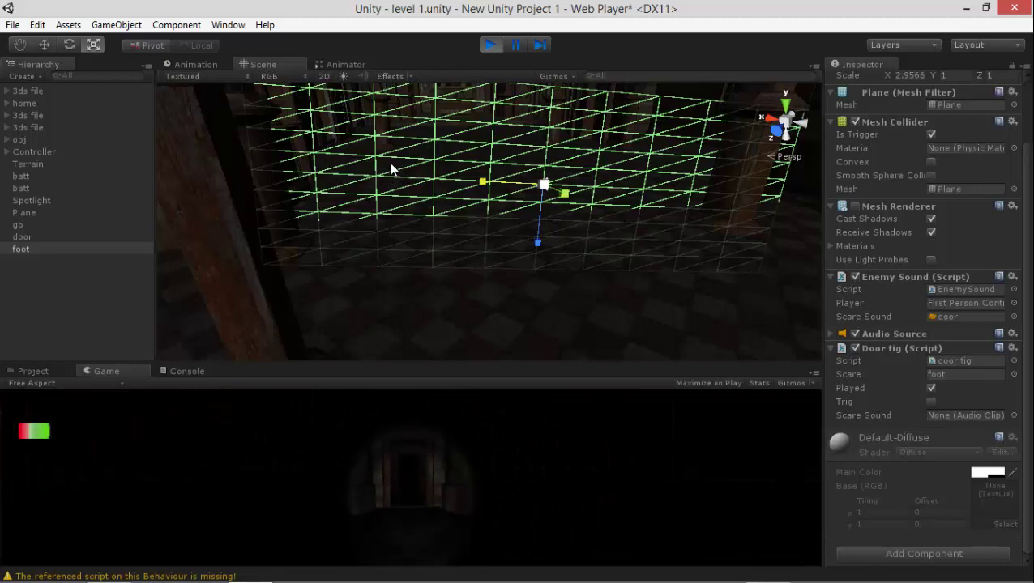
# Inspect the door, floor and foot objects in the Hierarchy while the game runs
pyautogui.doubleClick(20, 237)
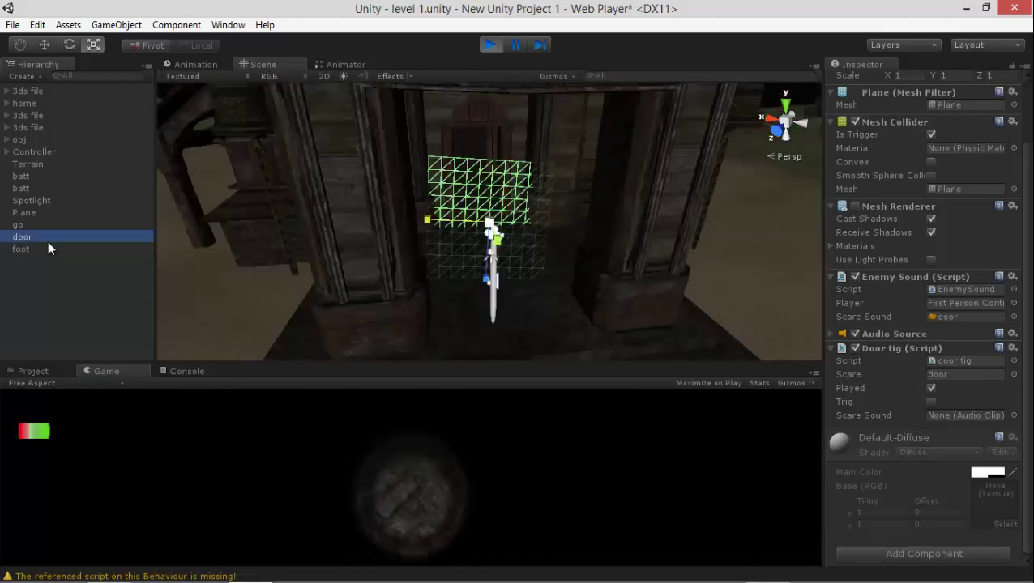
pyautogui.click(536, 306)
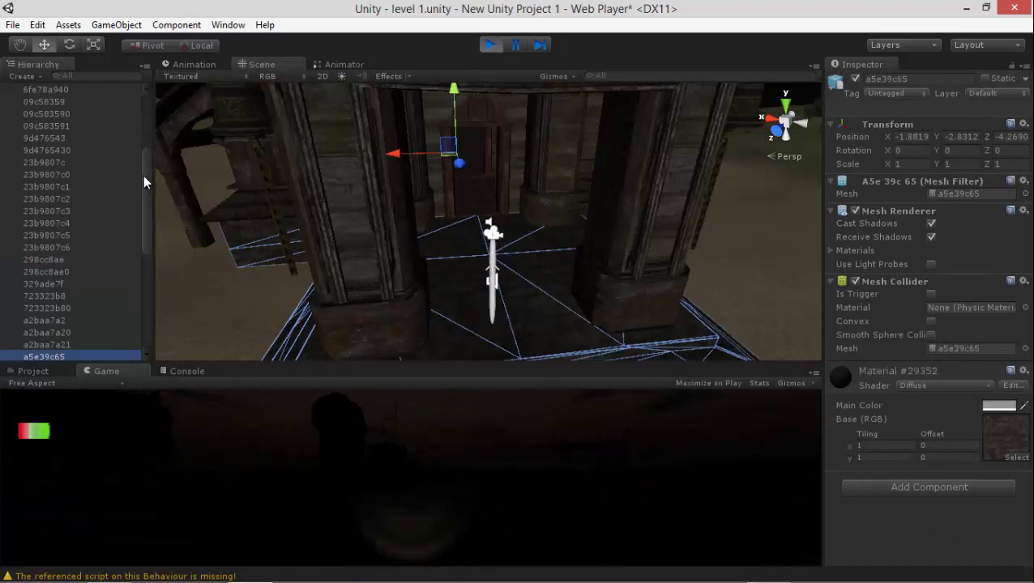
pyautogui.scroll(4, 6, 163)
pyautogui.click(8, 115)
pyautogui.click(27, 247)
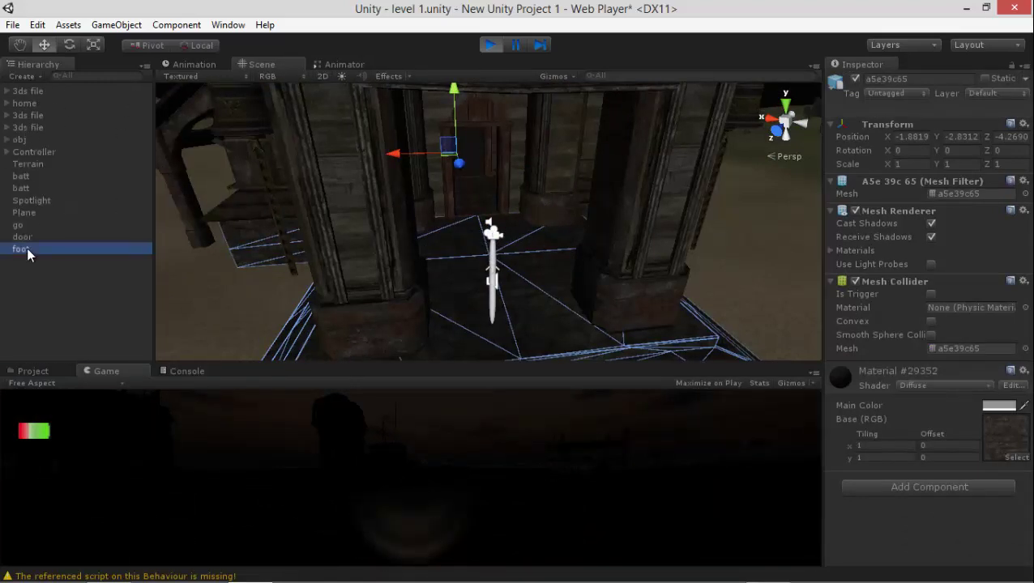
pyautogui.click(28, 235)
pyautogui.click(511, 519)
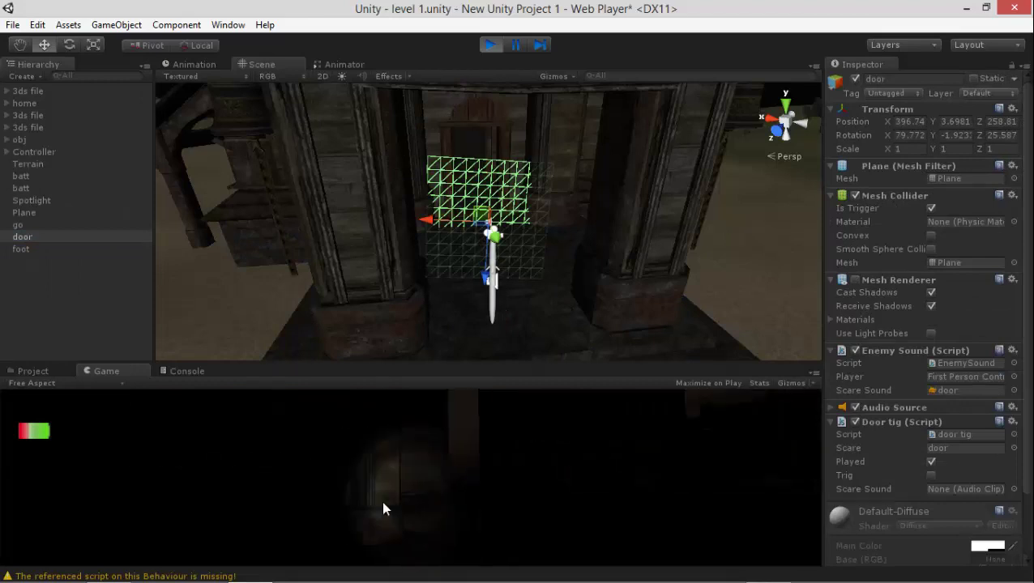
# Walk the player through the doorway with W and confirm foot has vanished
pyautogui.press('w')
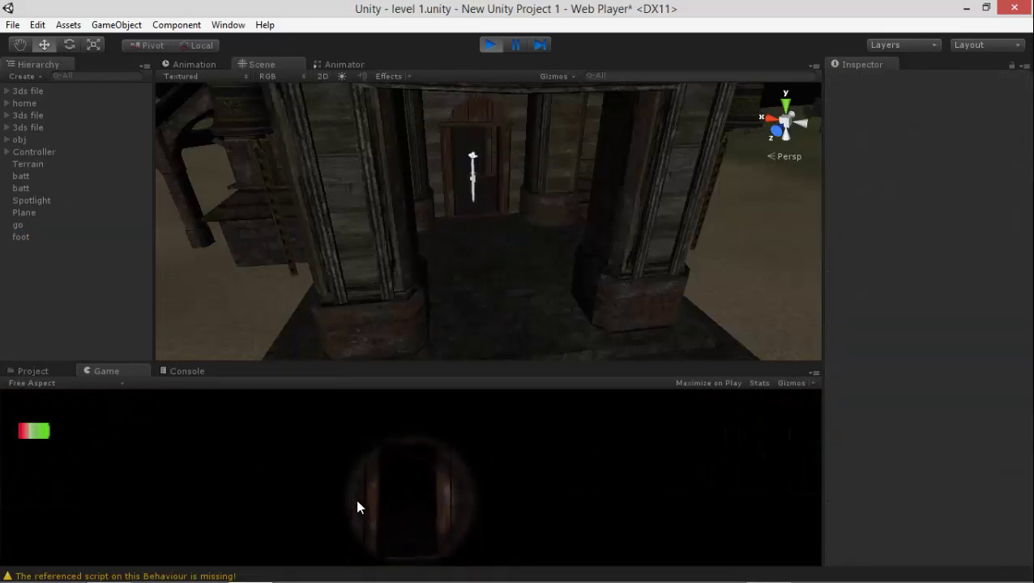
pyautogui.click(19, 237)
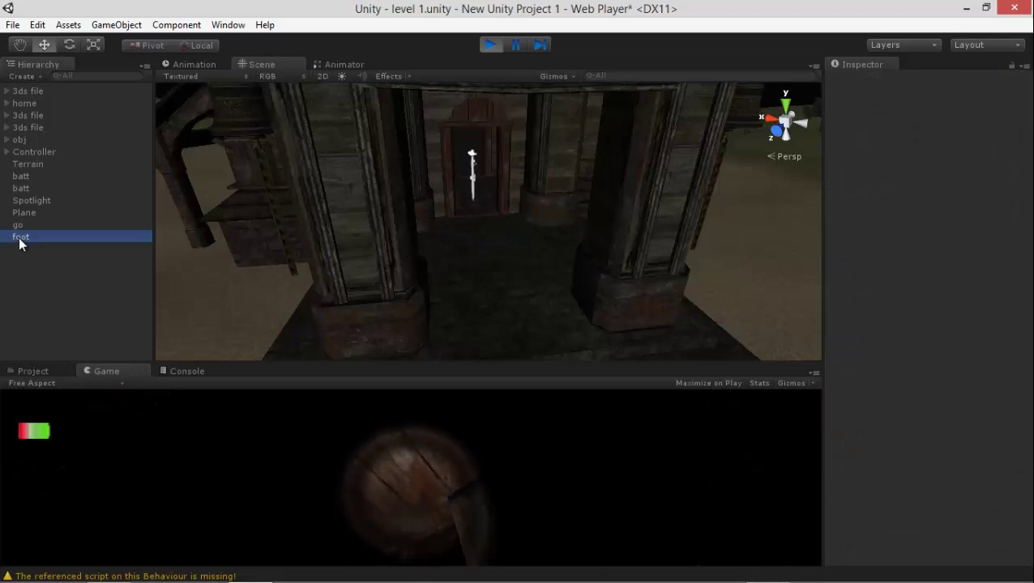
pyautogui.click(420, 497)
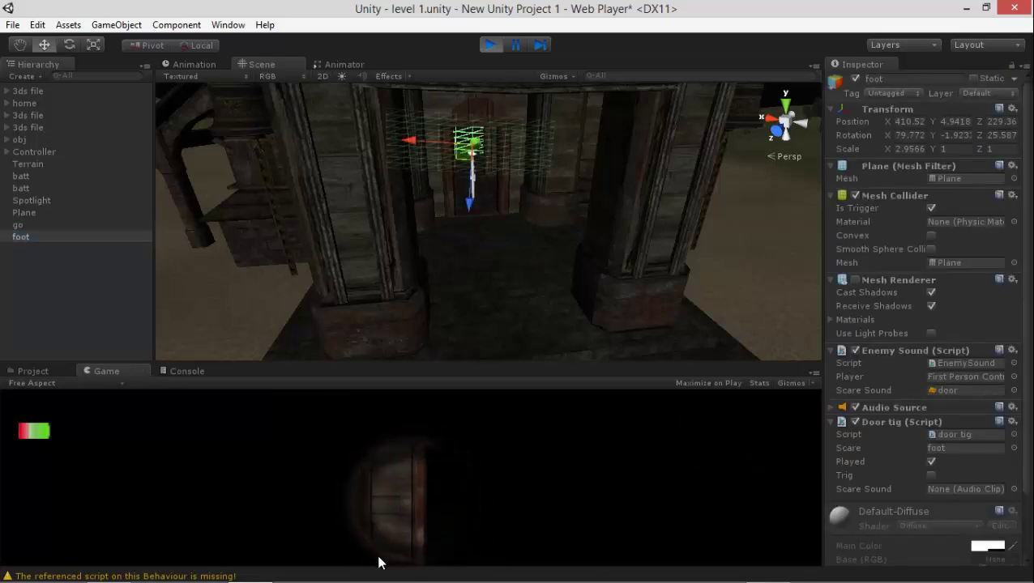
pyautogui.doubleClick(28, 237)
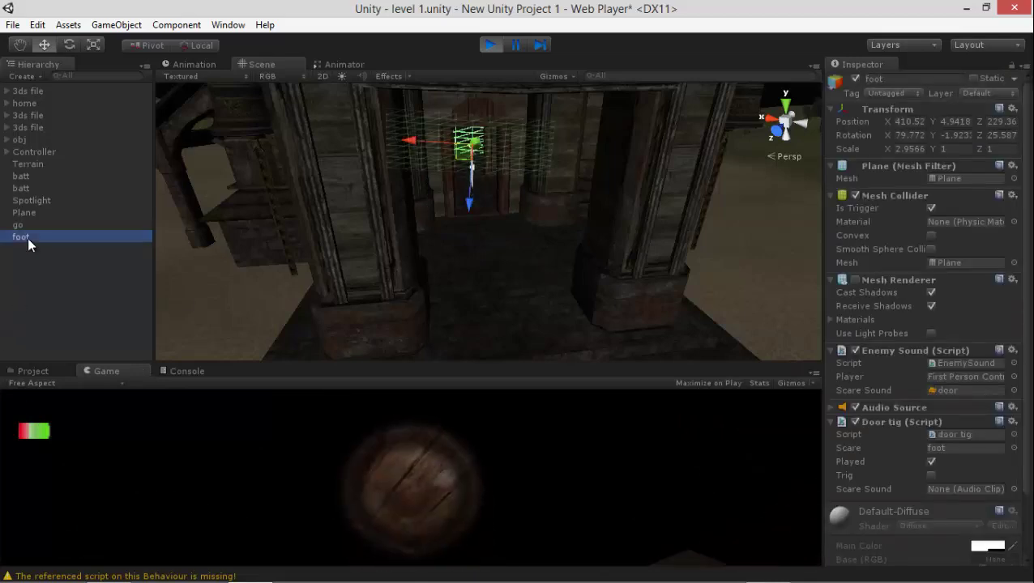
pyautogui.moveTo(468, 335)
pyautogui.mouseDown(button='right')
pyautogui.moveTo(488, 377)
pyautogui.moveTo(350, 265)
pyautogui.moveTo(177, 229)
pyautogui.moveTo(199, 241)
pyautogui.mouseUp(button='right')
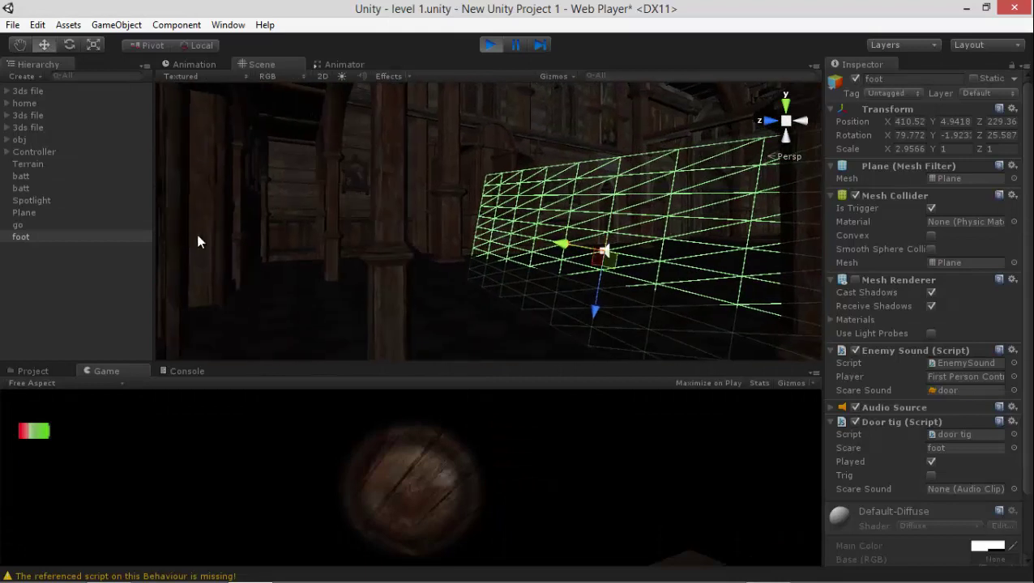
pyautogui.moveTo(409, 577)
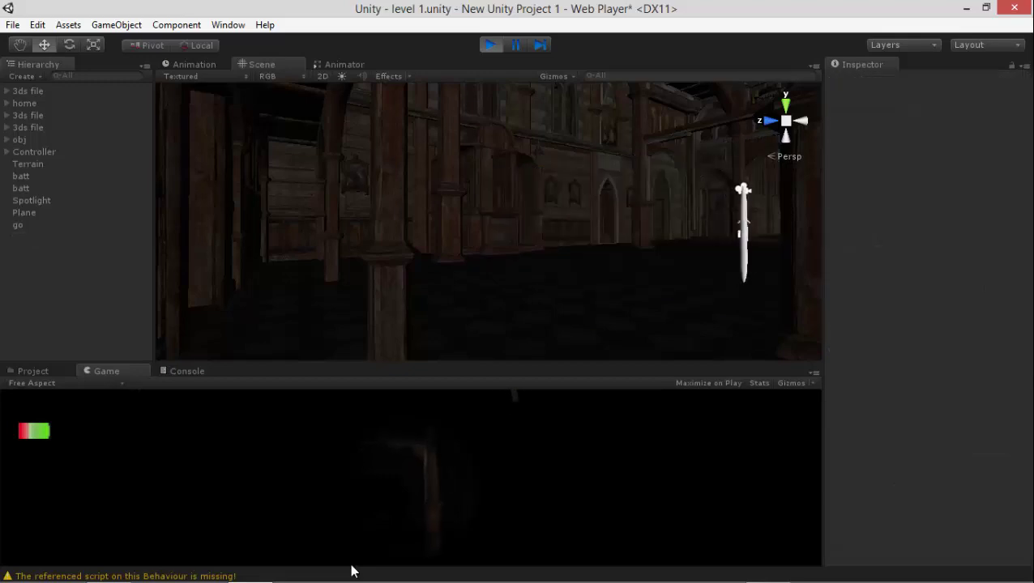
pyautogui.click(18, 224)
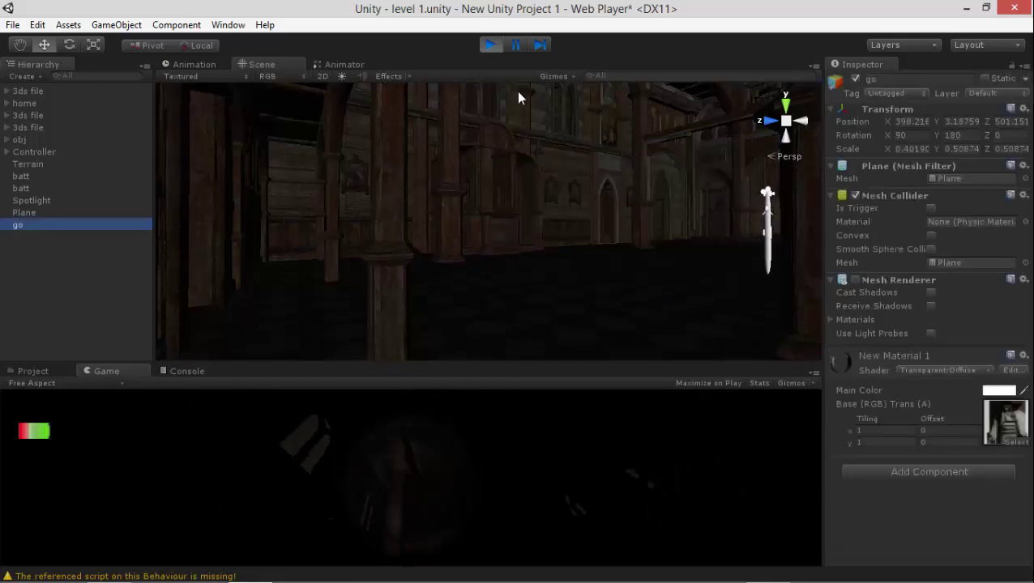
# Stop the test and set foot's Door tig Scare field to foot
pyautogui.click(490, 45)
pyautogui.click(20, 249)
pyautogui.press('f')
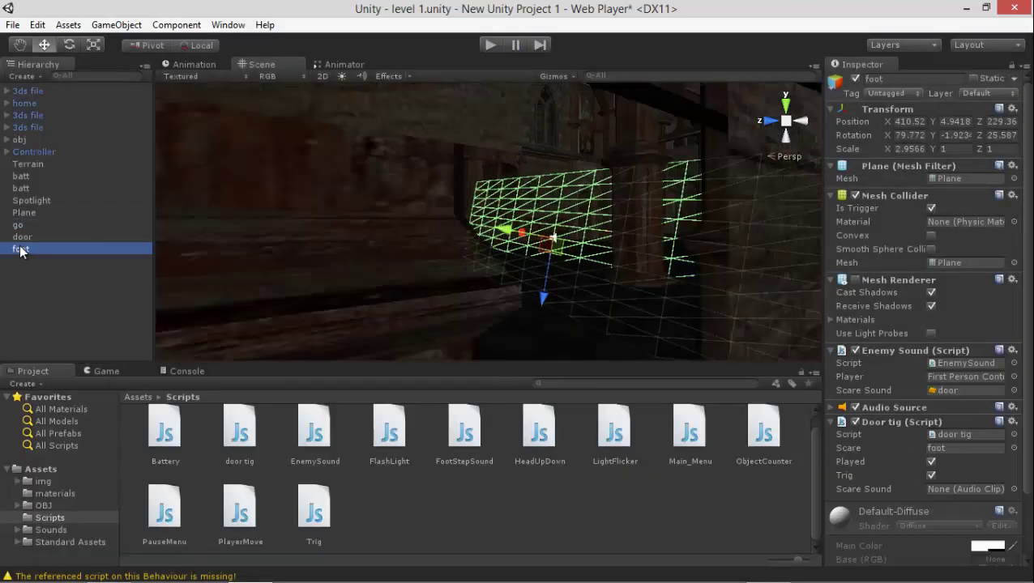
pyautogui.scroll(-3, 1013, 340)
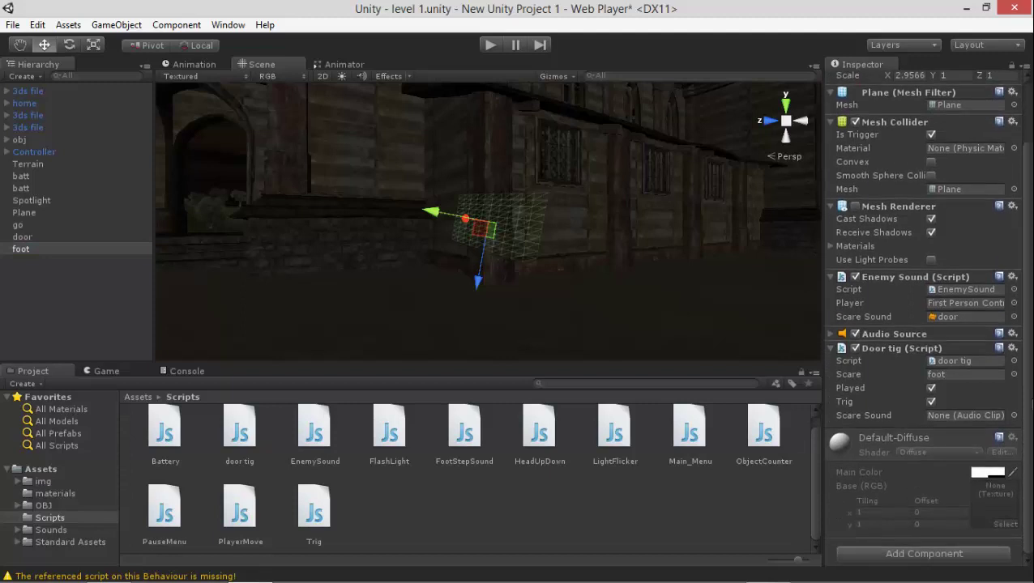
pyautogui.click(1014, 374)
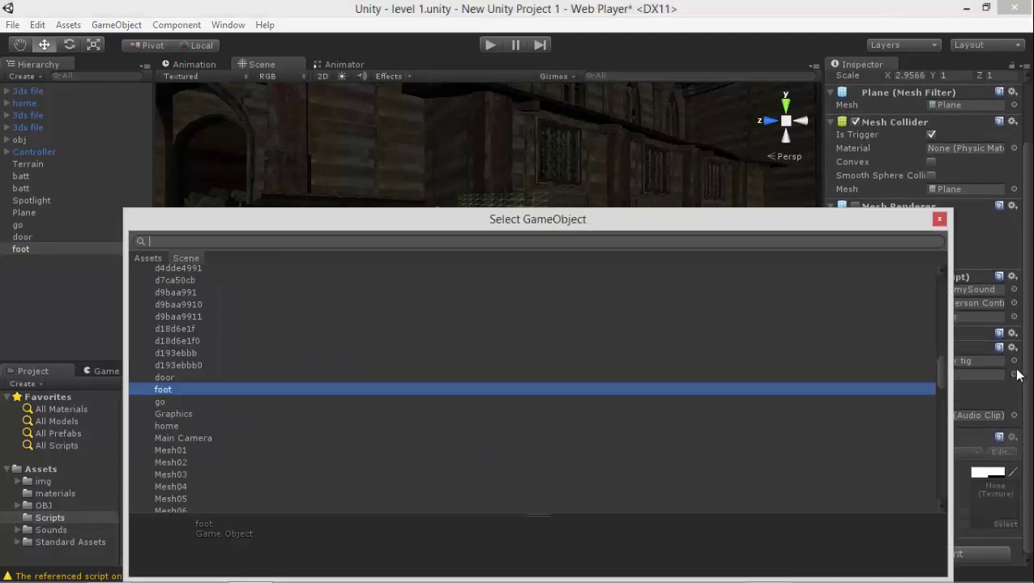
pyautogui.click(940, 220)
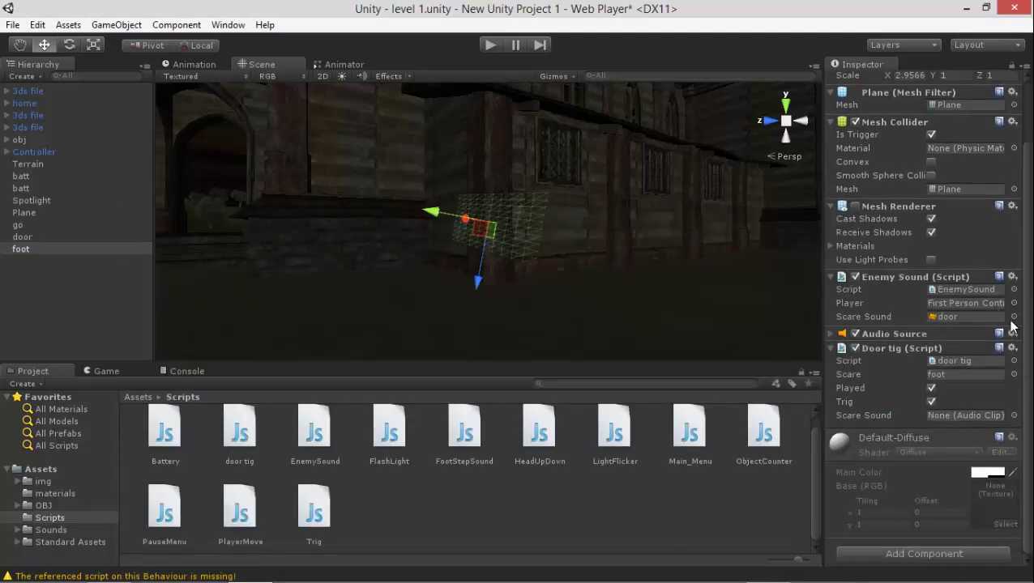
# Save the level 1 scene
pyautogui.moveTo(611, 187)
pyautogui.keyDown('alt'); pyautogui.mouseDown()
pyautogui.moveTo(623, 201)
pyautogui.moveTo(626, 242)
pyautogui.mouseUp(); pyautogui.keyUp('alt')
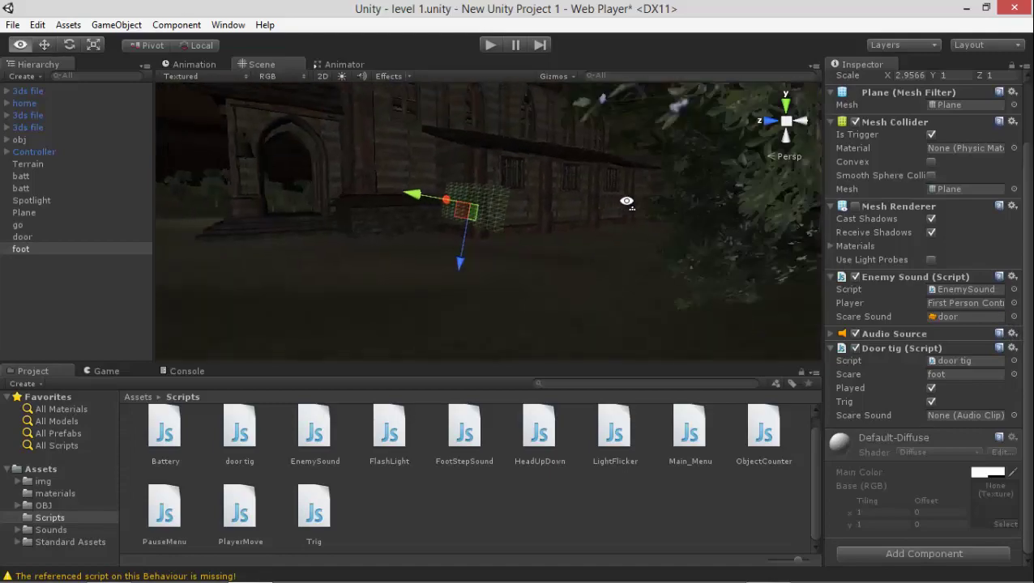
pyautogui.scroll(-5, 623, 245)
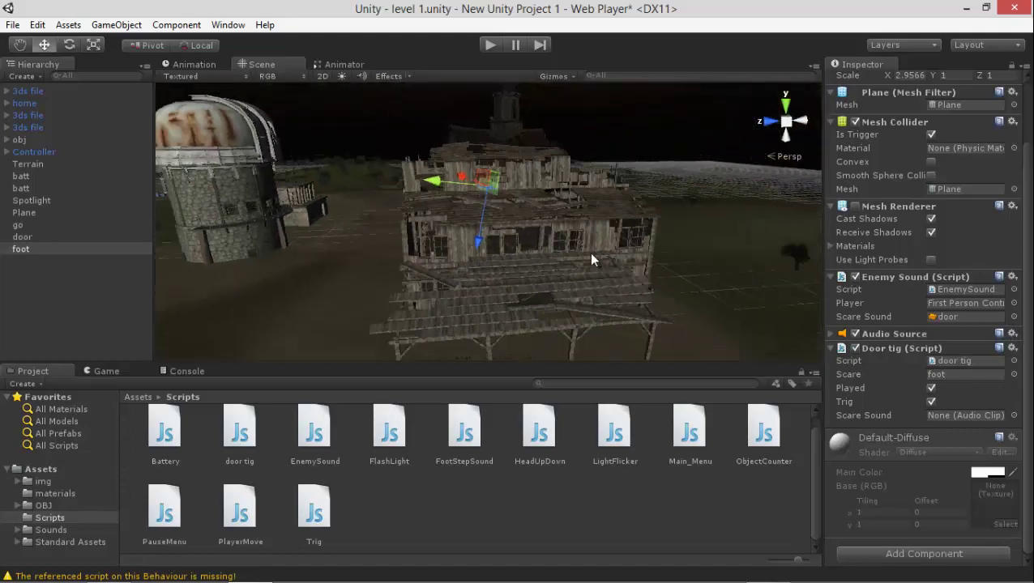
pyautogui.scroll(1, 592, 251)
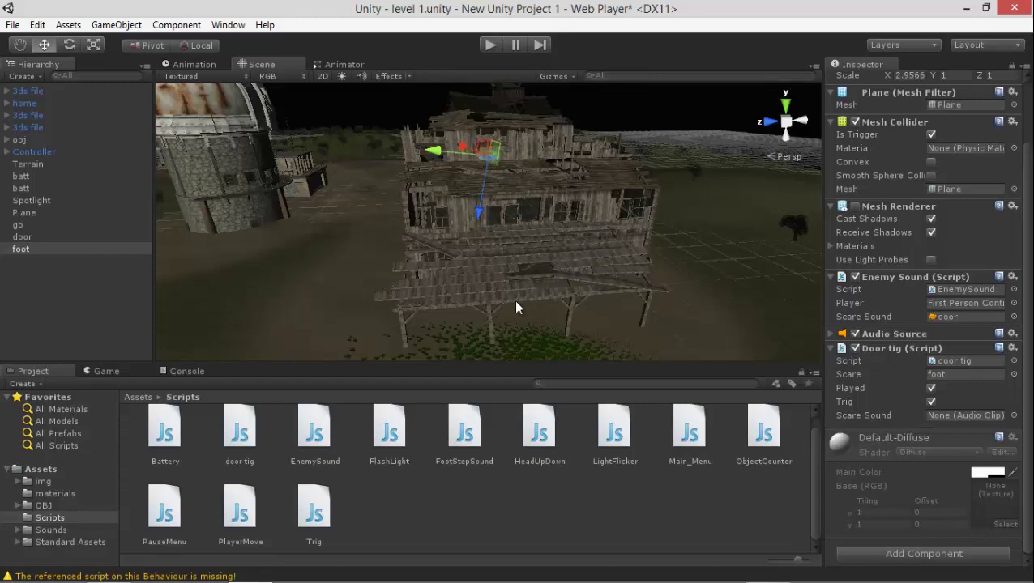
pyautogui.hotkey('ctrl', 's')
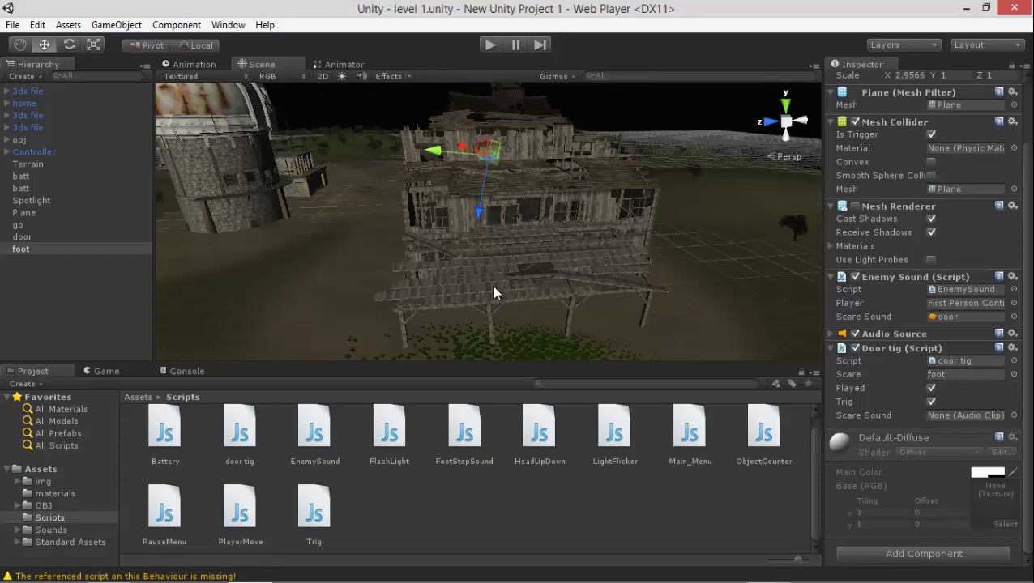